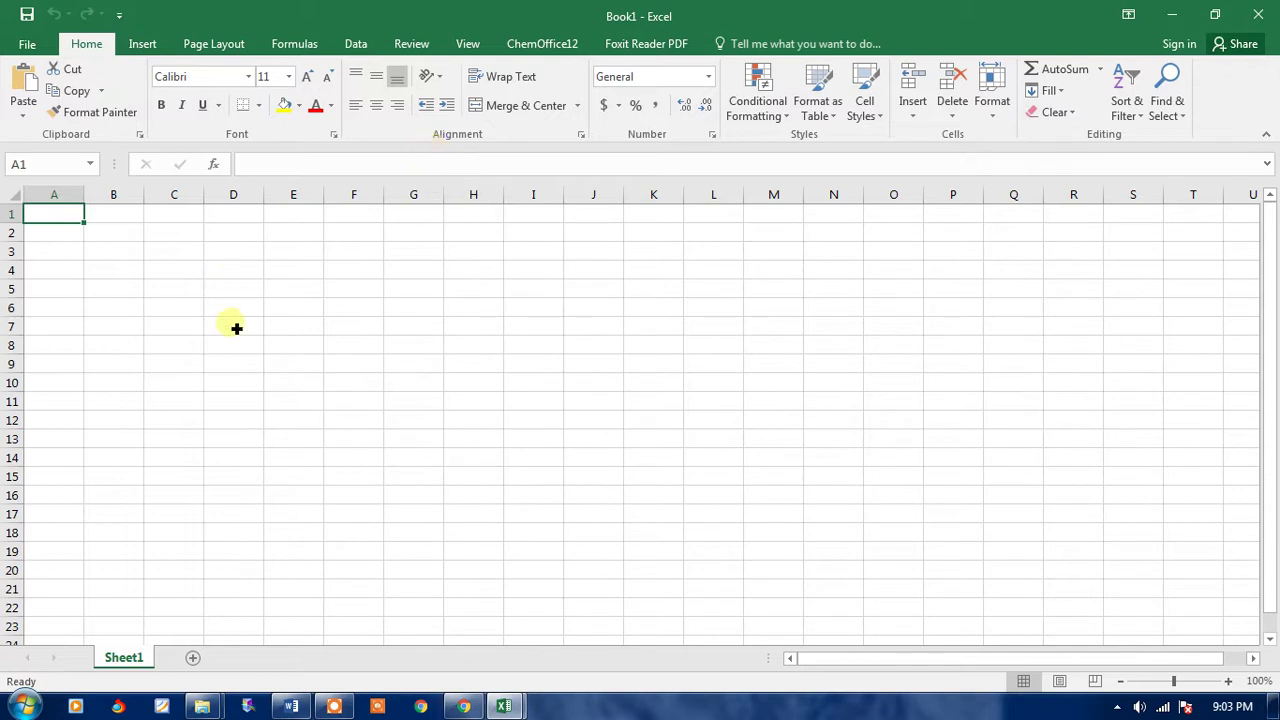
Copy the S.No. header and numbers 1–20 from IC50.xlsx into column A of Book1.
click(504, 706)
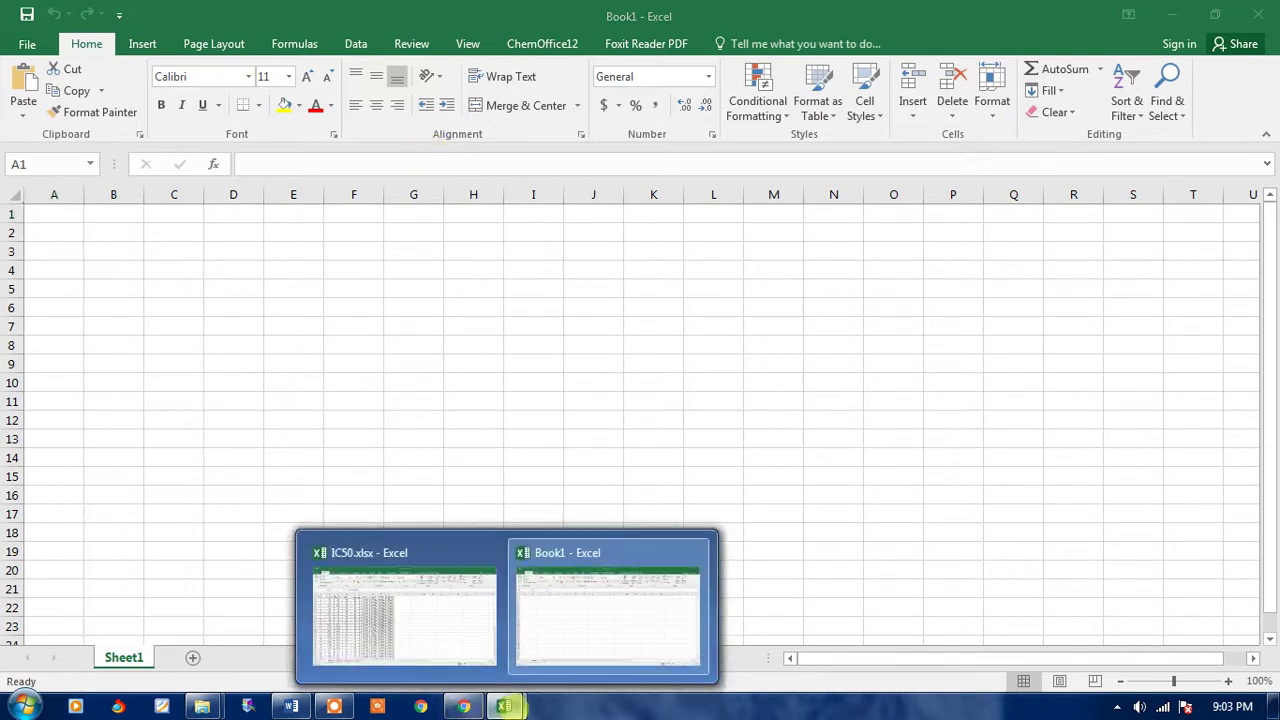
click(400, 612)
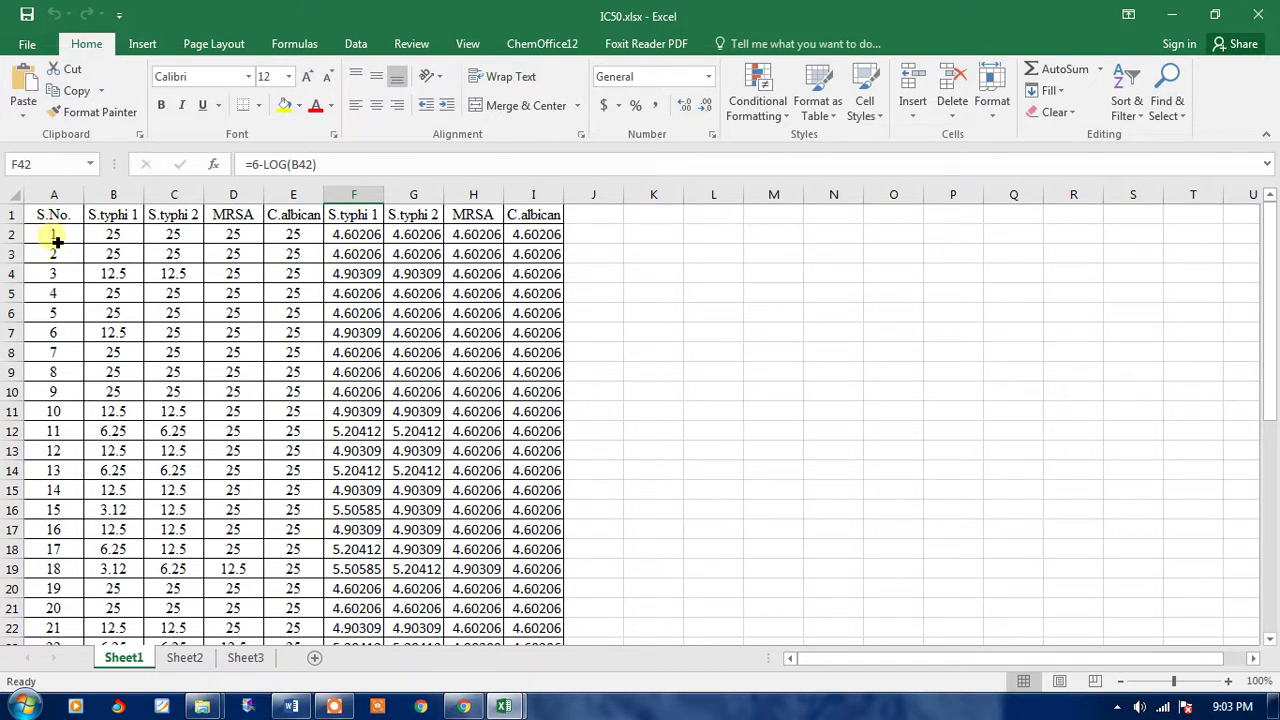
drag(55, 238, 67, 469)
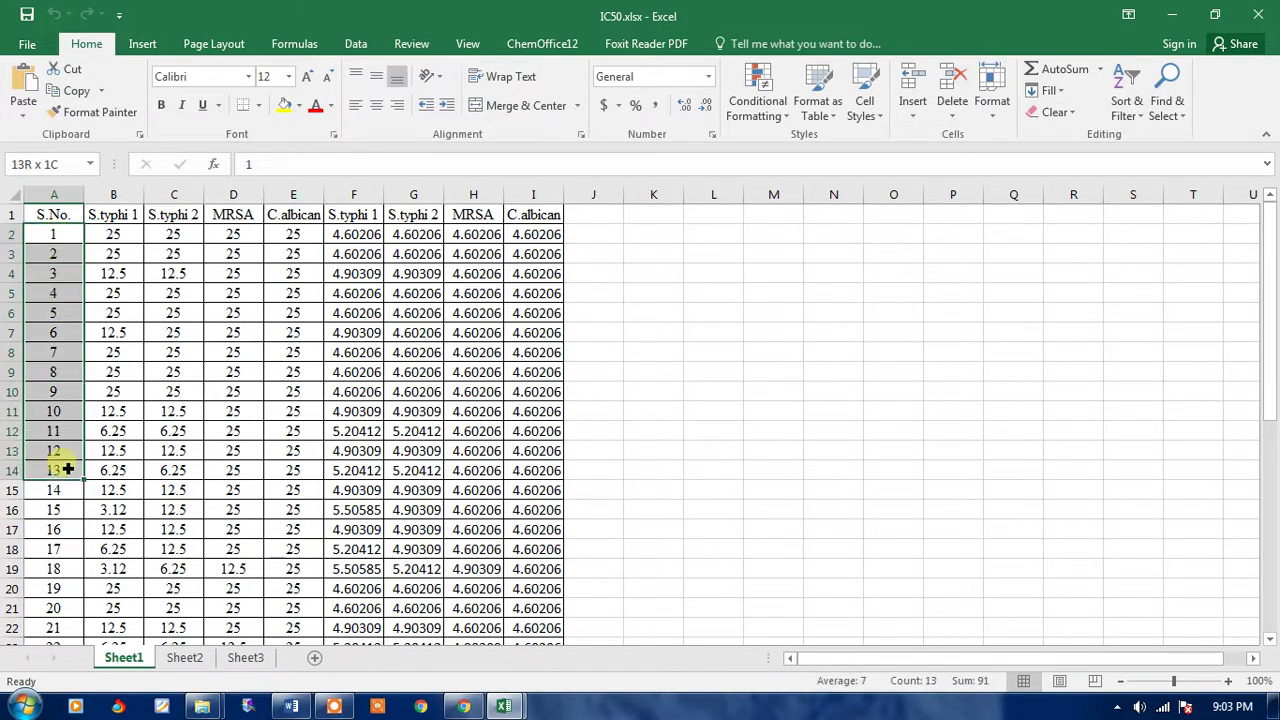
click(45, 236)
drag(49, 214, 76, 612)
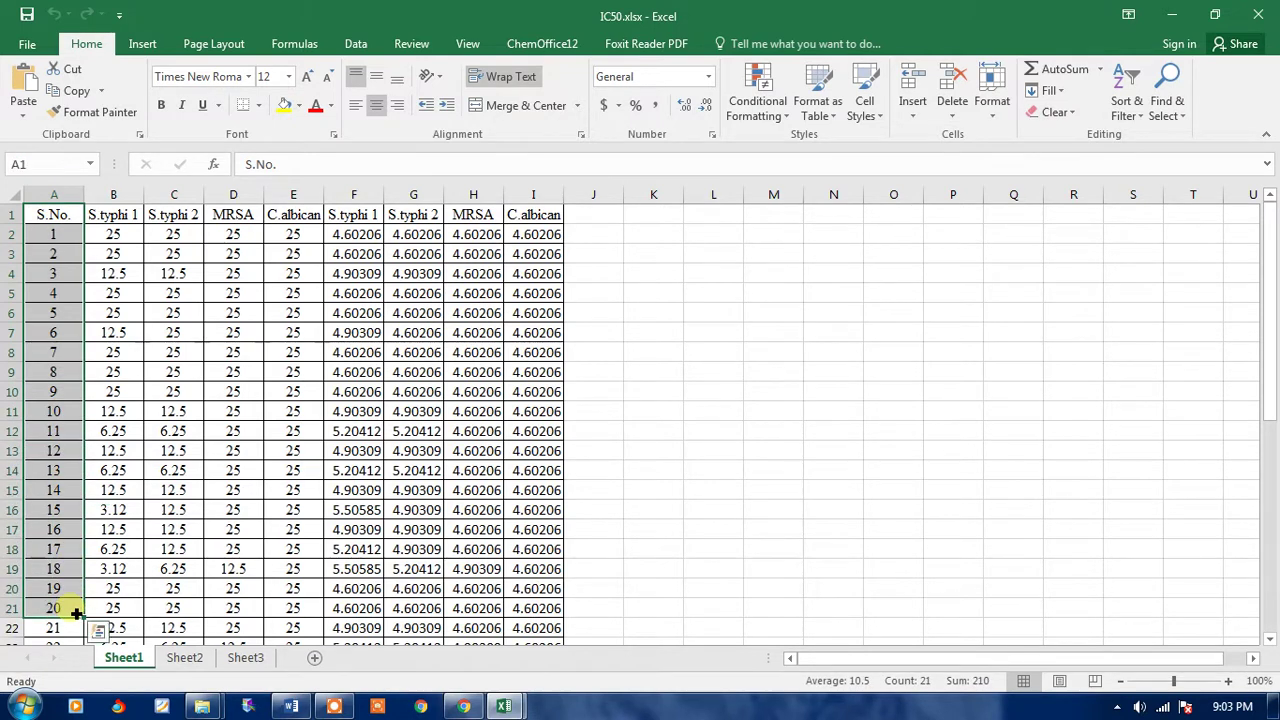
key(ctrl+c)
key(ctrl+n)
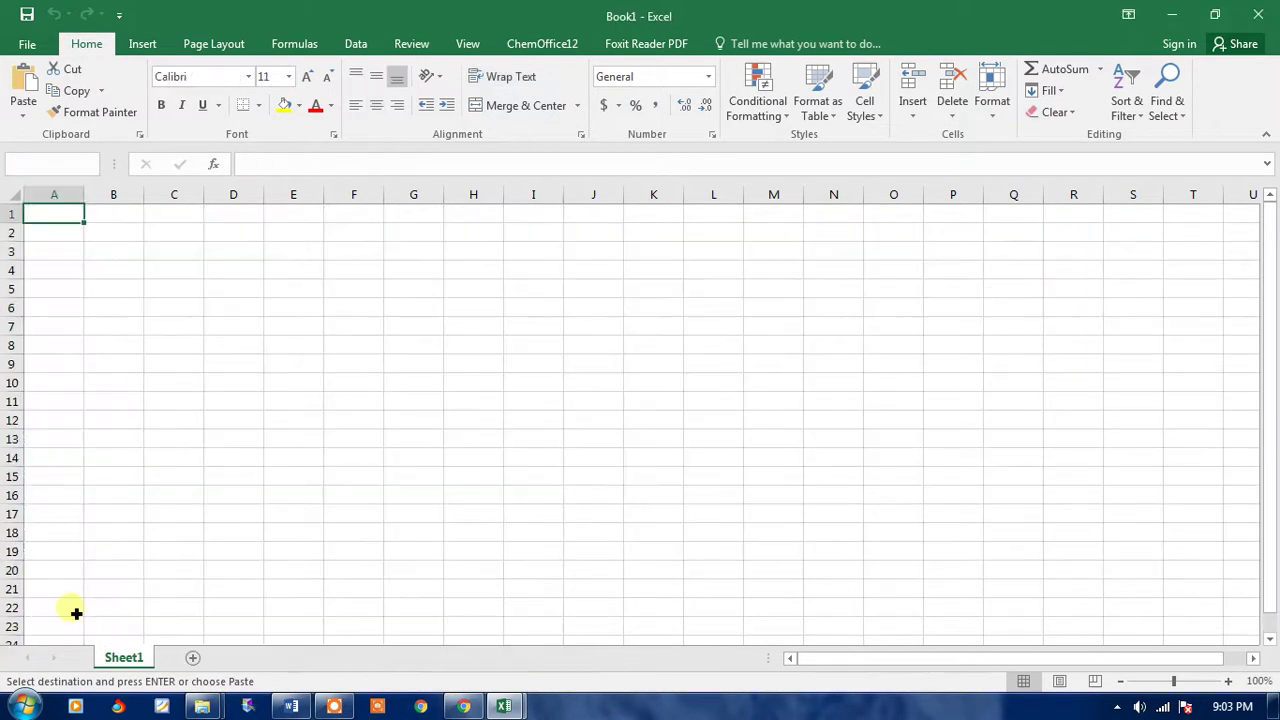
key(ctrl+v)
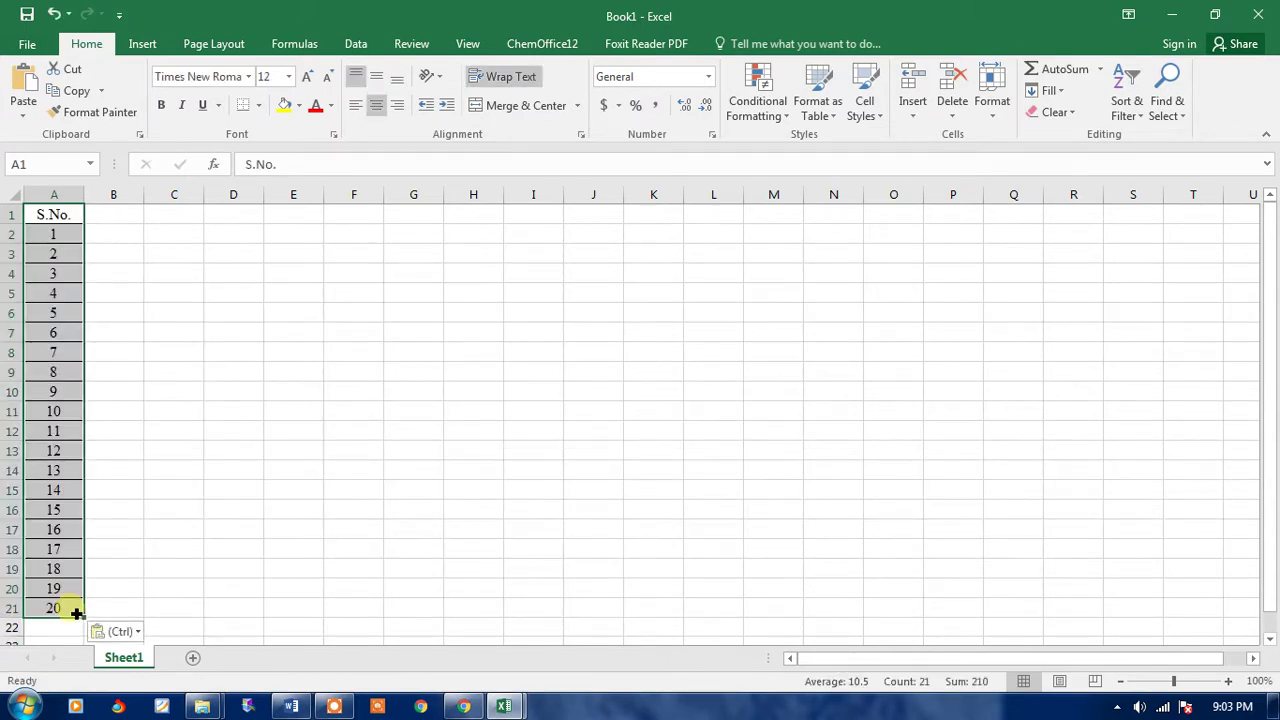
Copy the S.typhi 1 header and values from IC50.xlsx into column B of Book1.
key(super)
key(super)
key(alt+Tab)
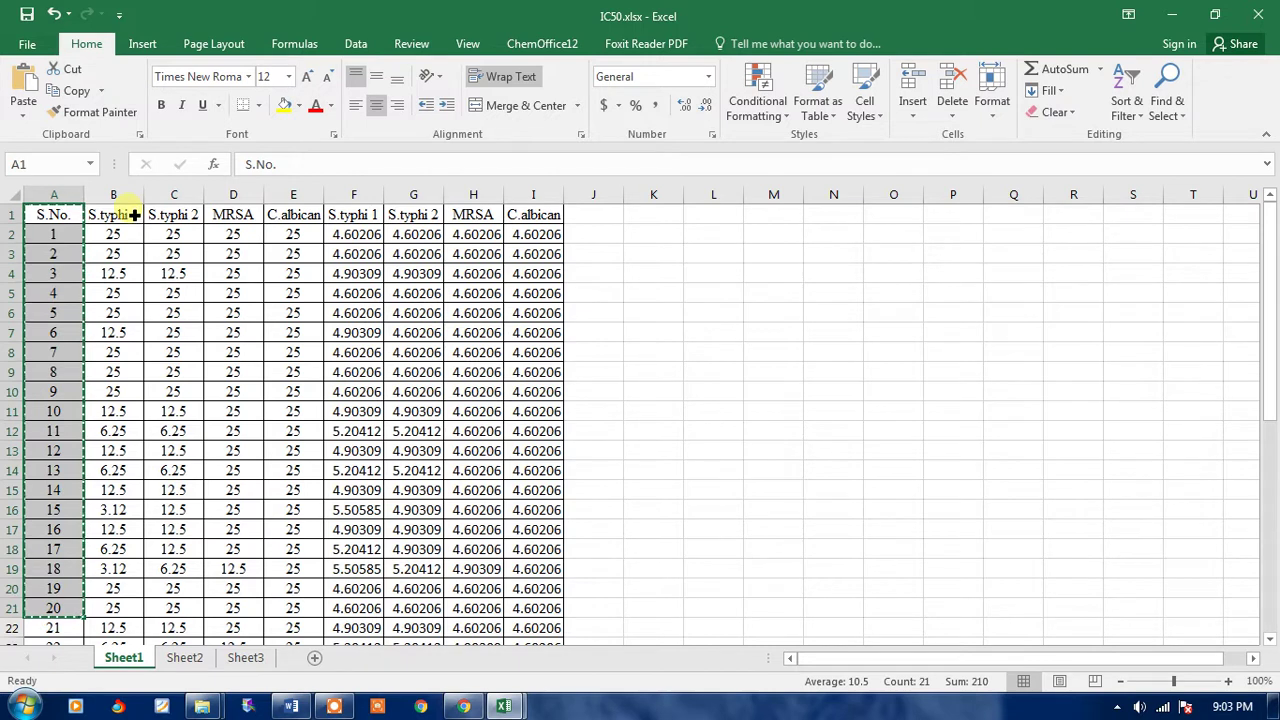
drag(131, 220, 140, 612)
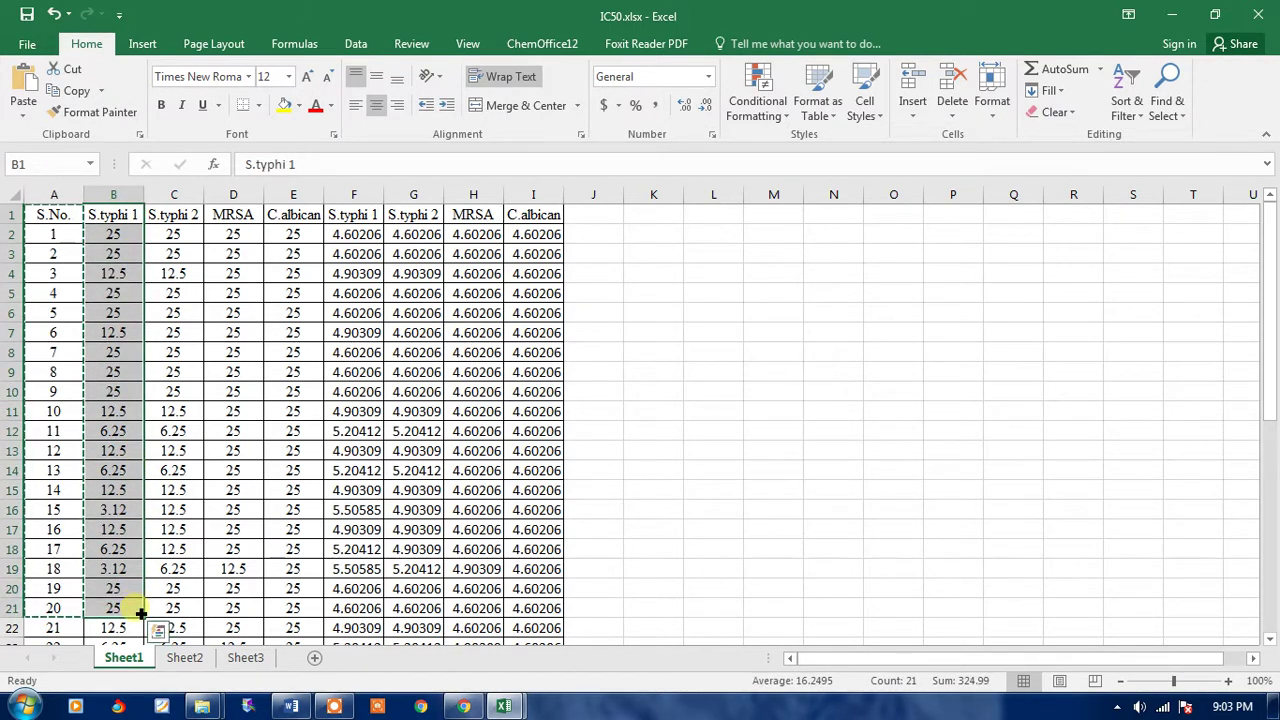
key(ctrl+c)
key(alt+Tab)
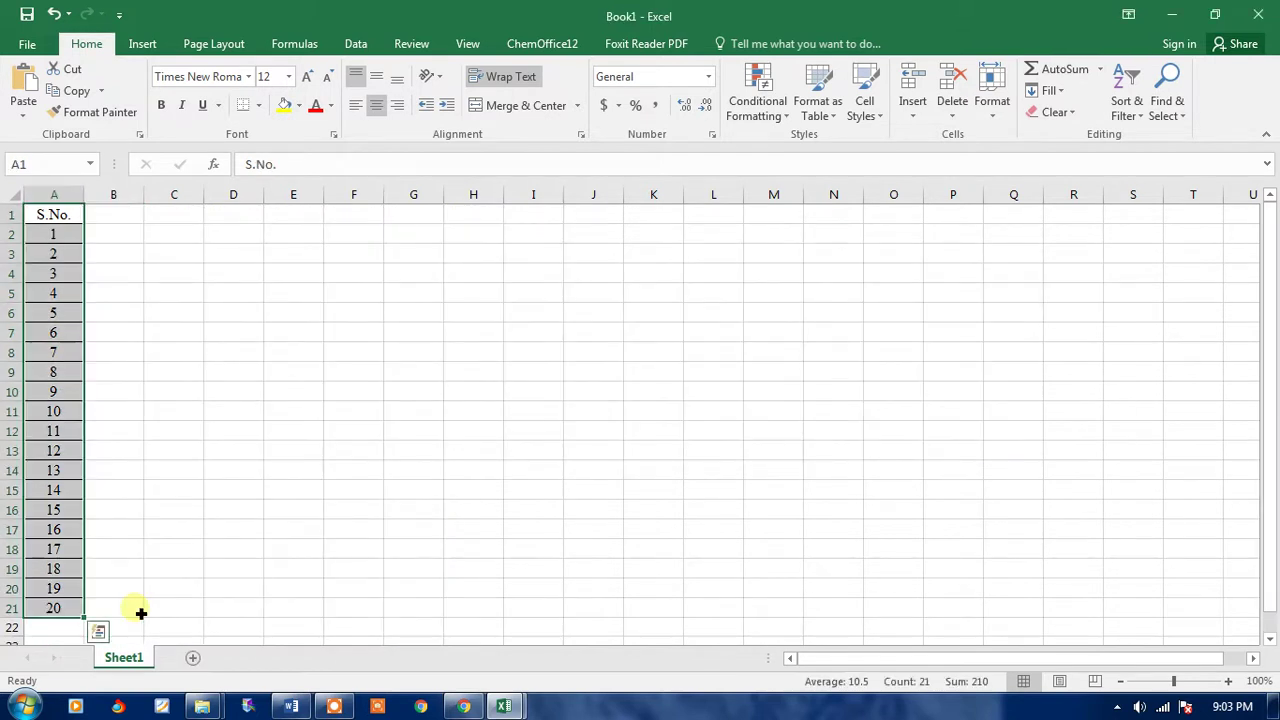
click(129, 222)
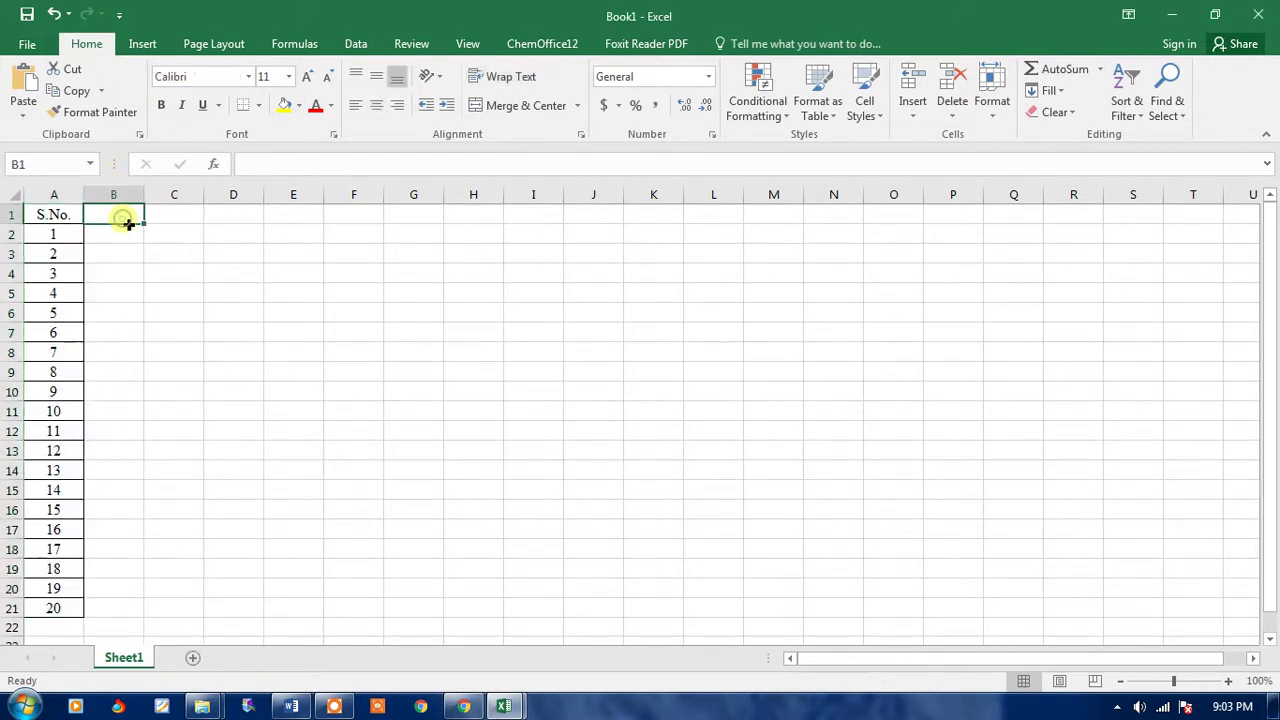
key(ctrl+v)
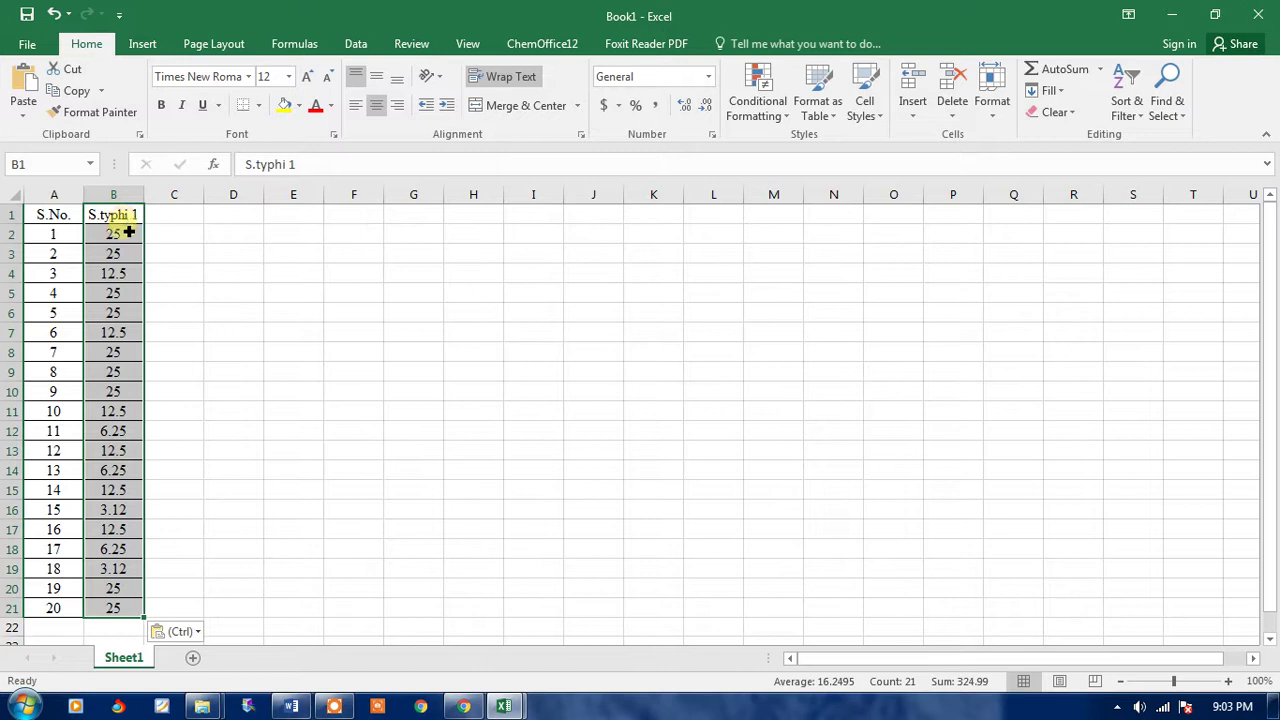
click(131, 252)
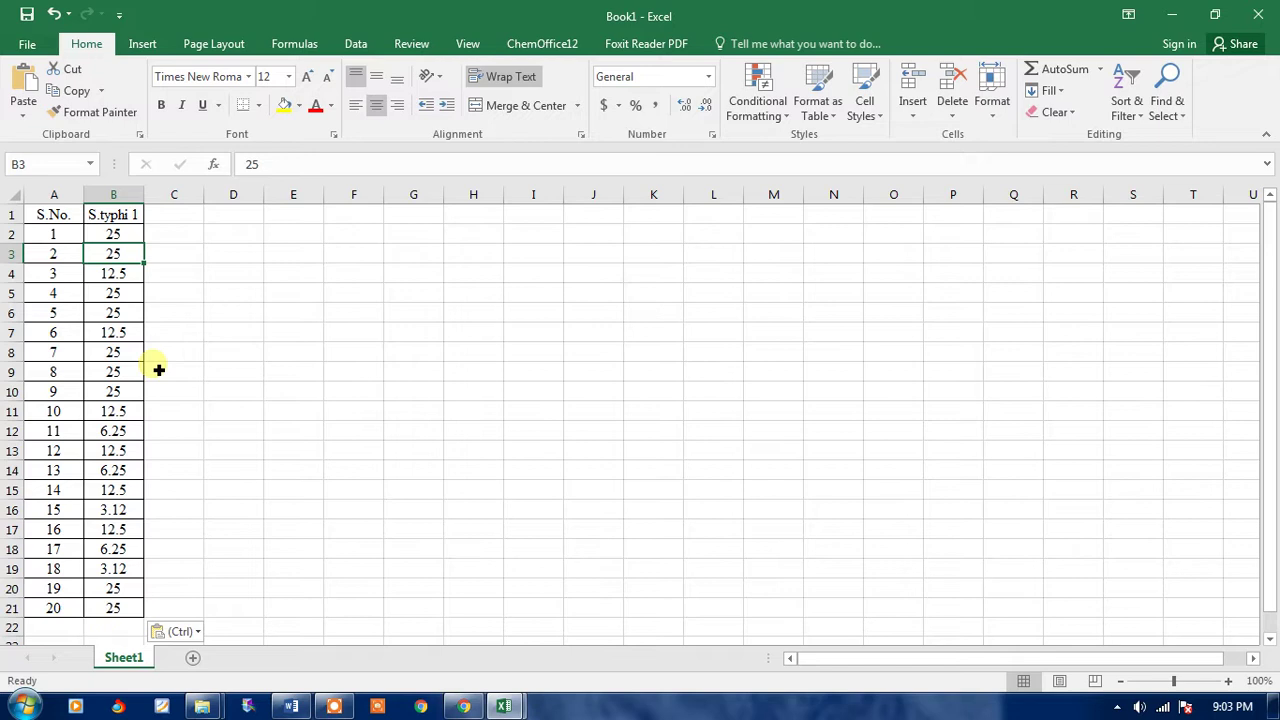
Rename the S.typhi 1 header in B1 to MIC.
click(187, 220)
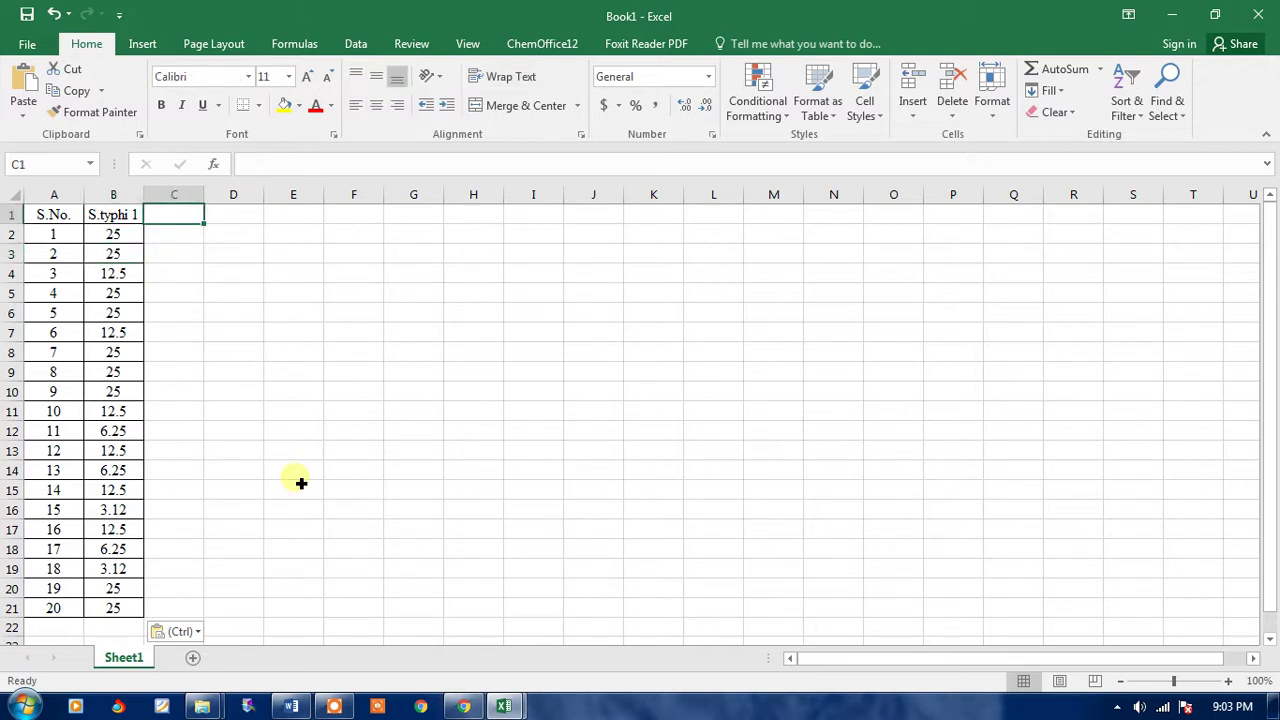
click(120, 222)
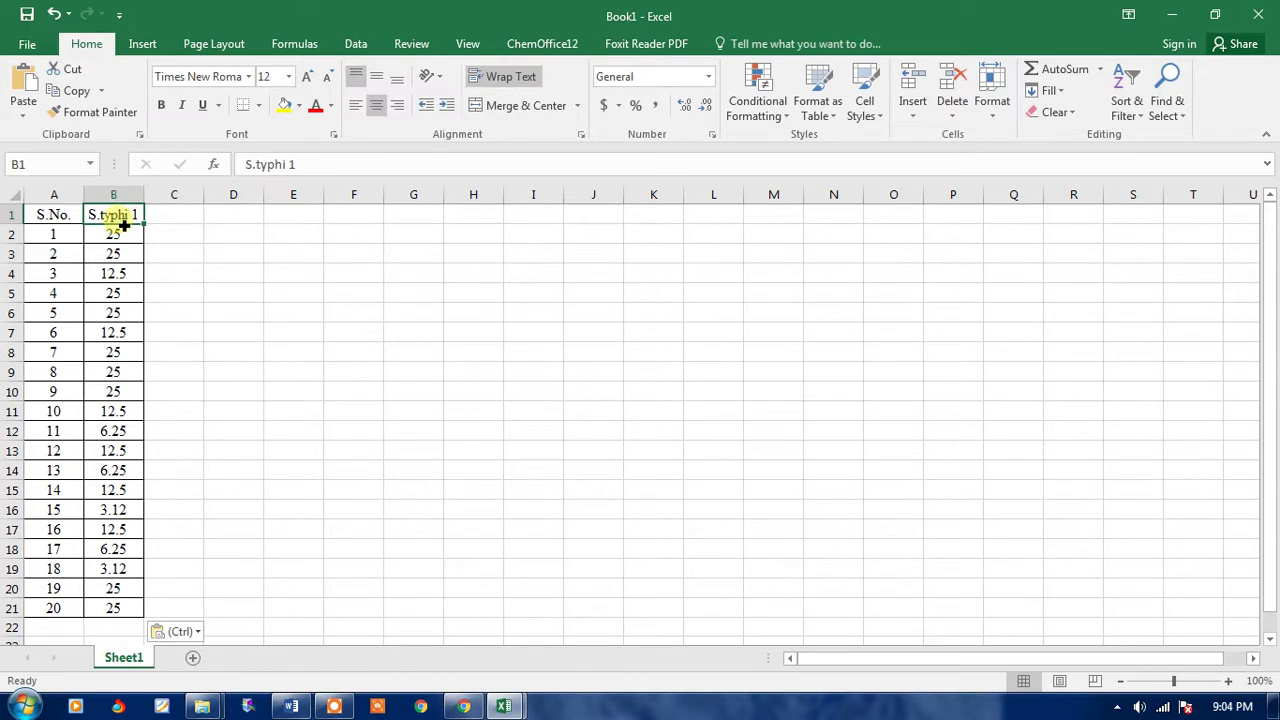
text(MIC)
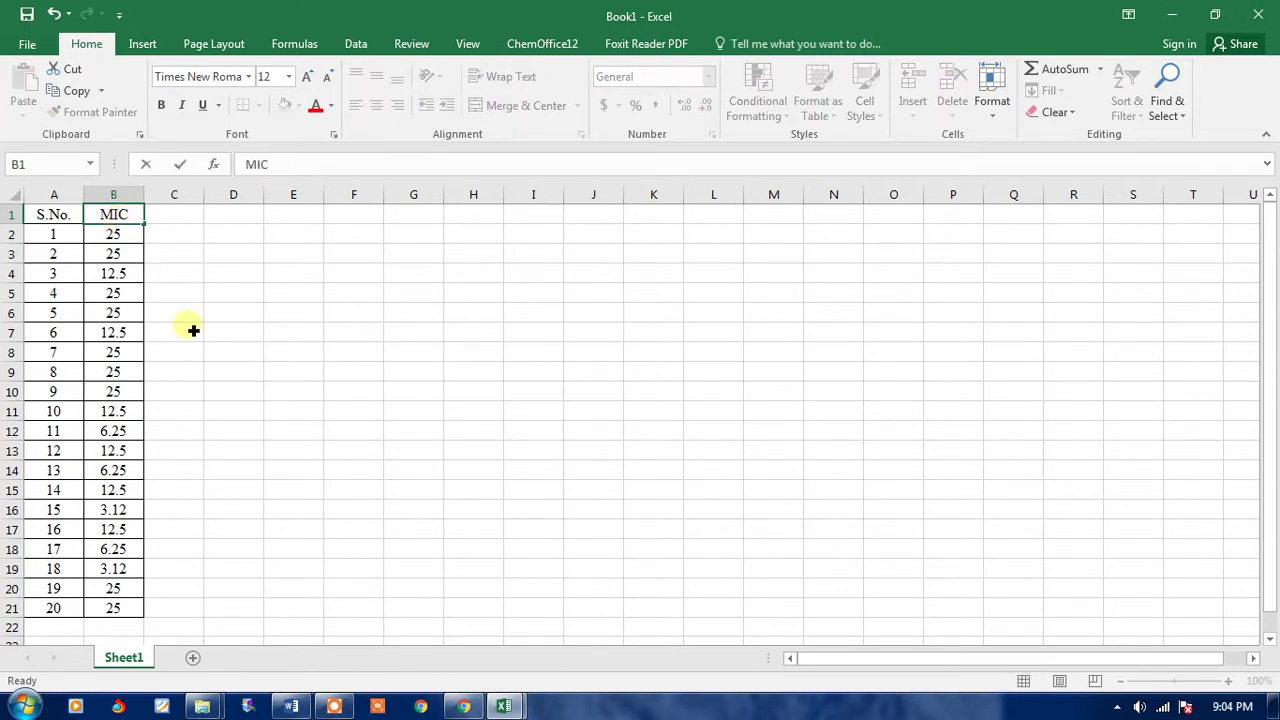
key(Tab)
Enter the pMIC heading in C1, undoing the automatic change to Pmic.
text(p)
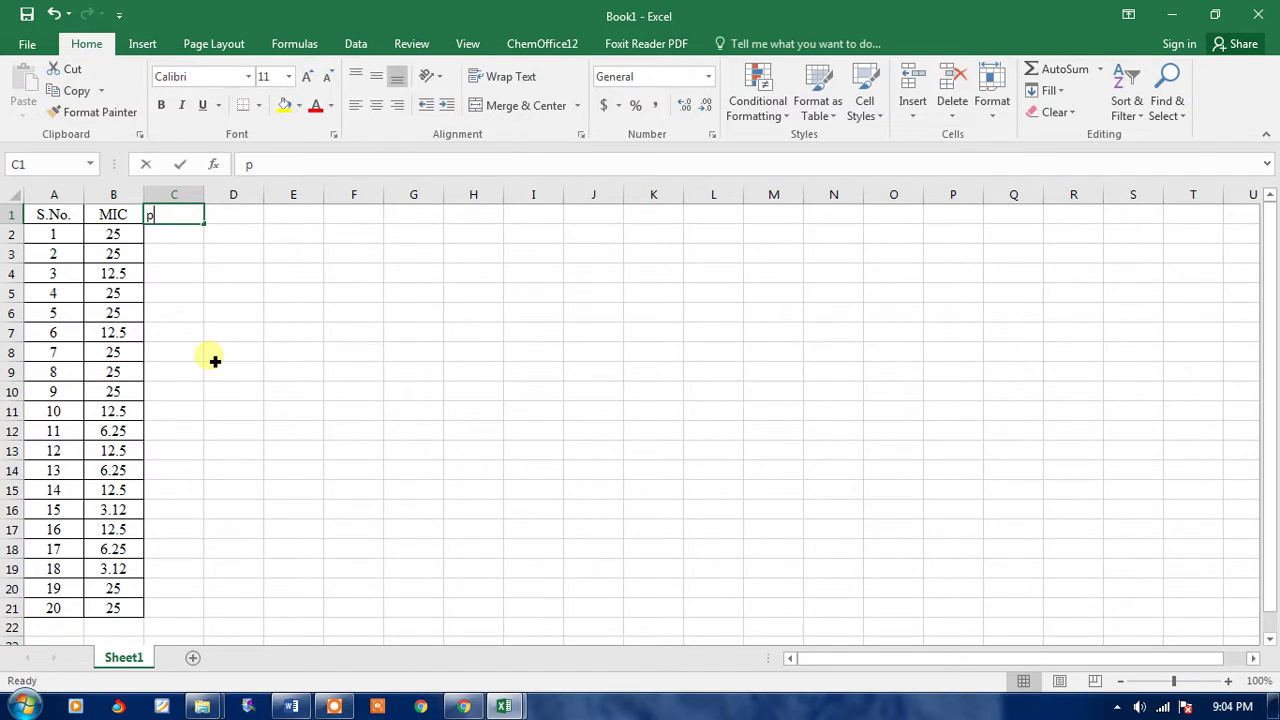
text(M)
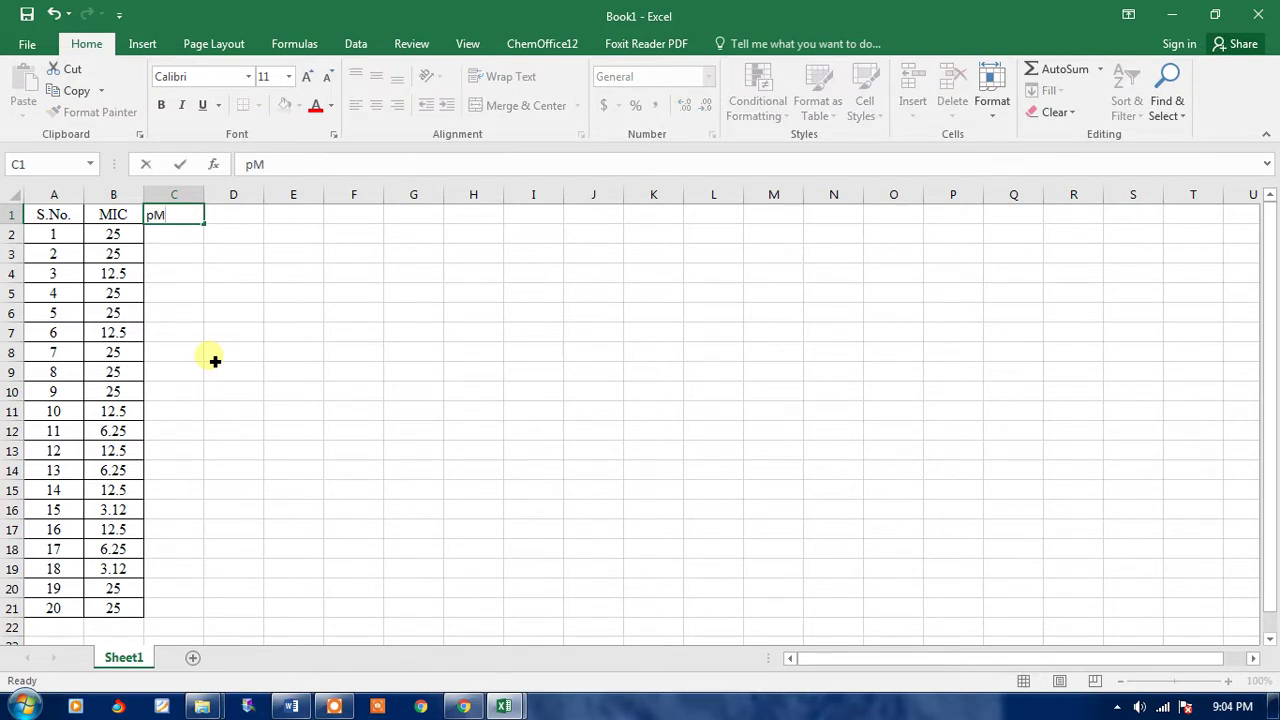
text(IC)
key(Return)
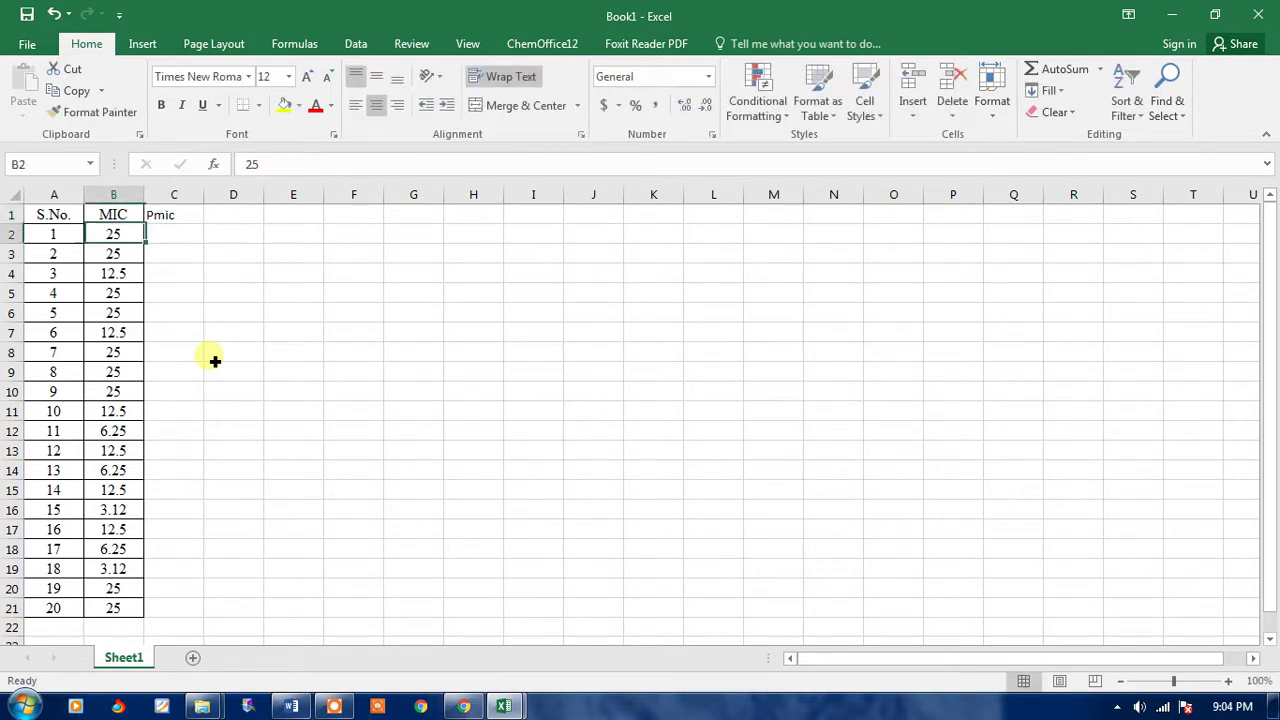
key(ctrl+z)
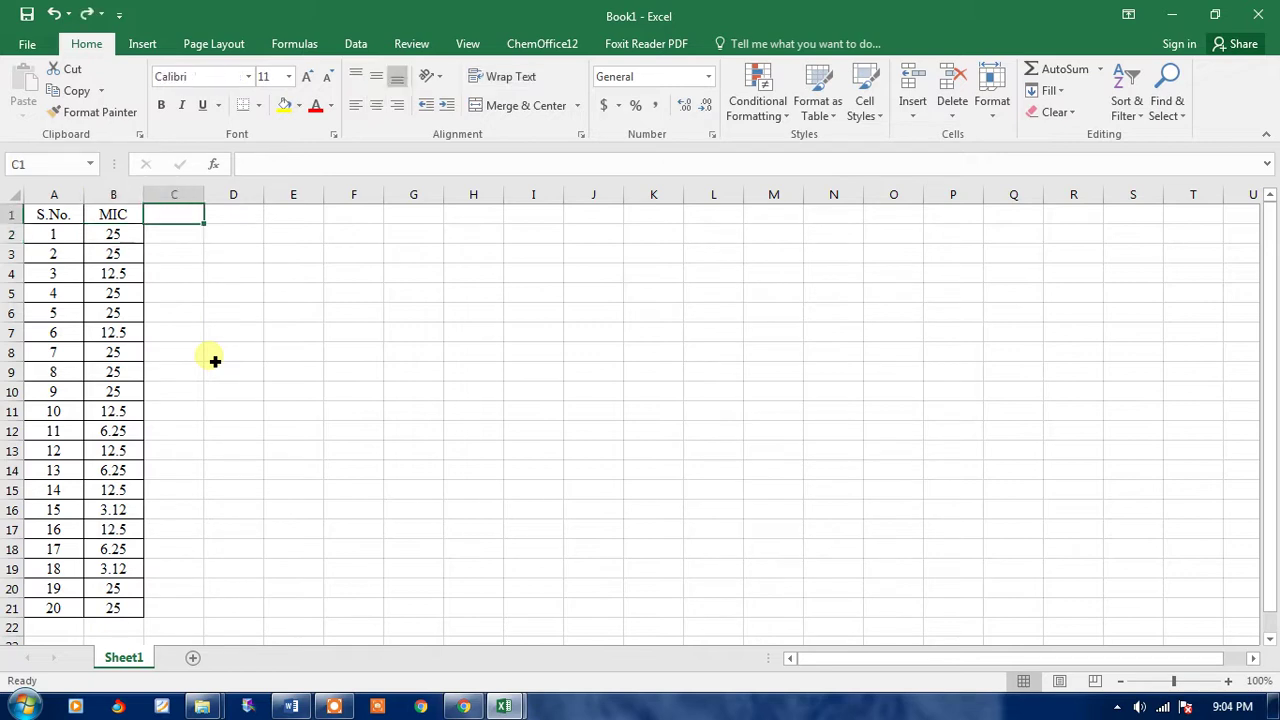
text(p)
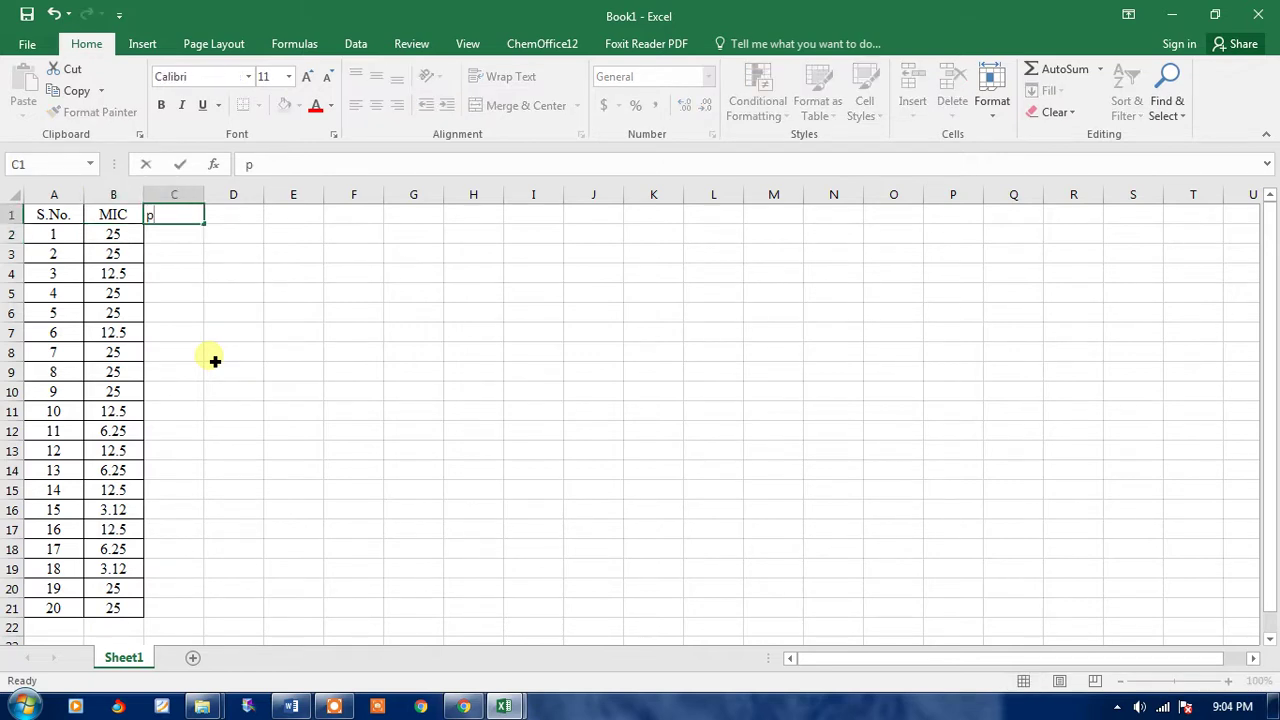
text(MIC)
drag(282, 165, 246, 174)
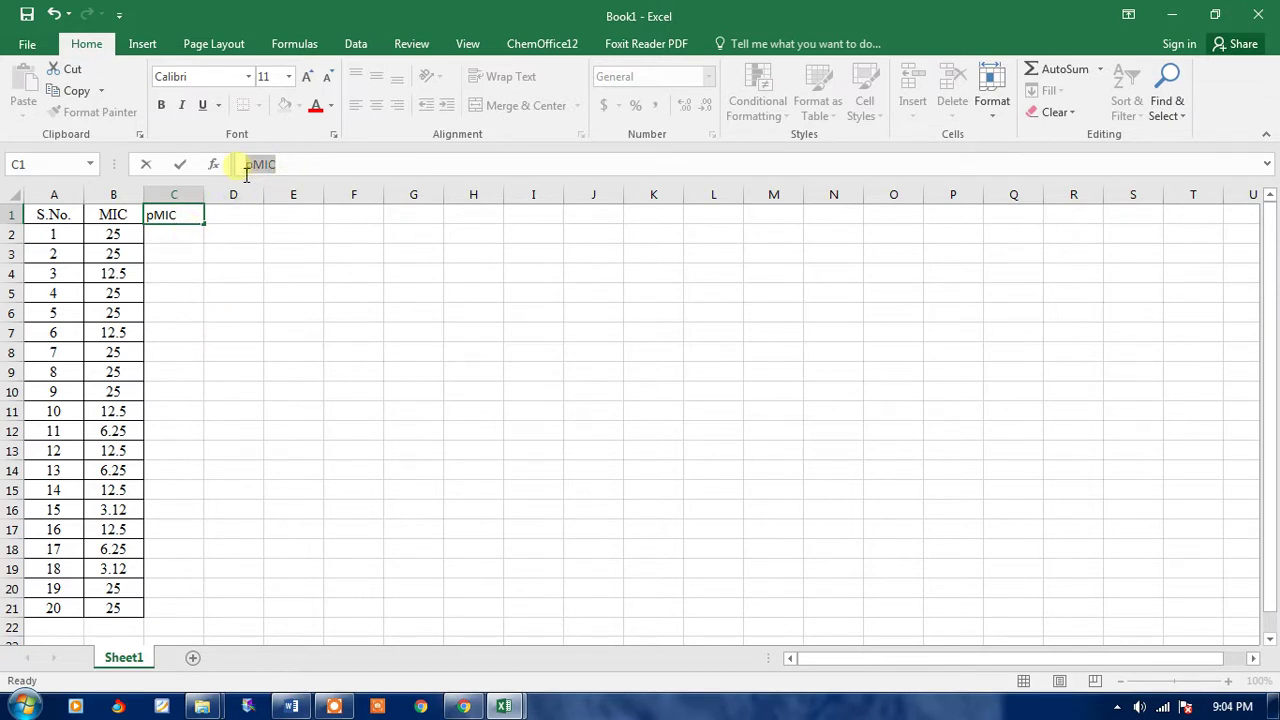
key(ctrl+c)
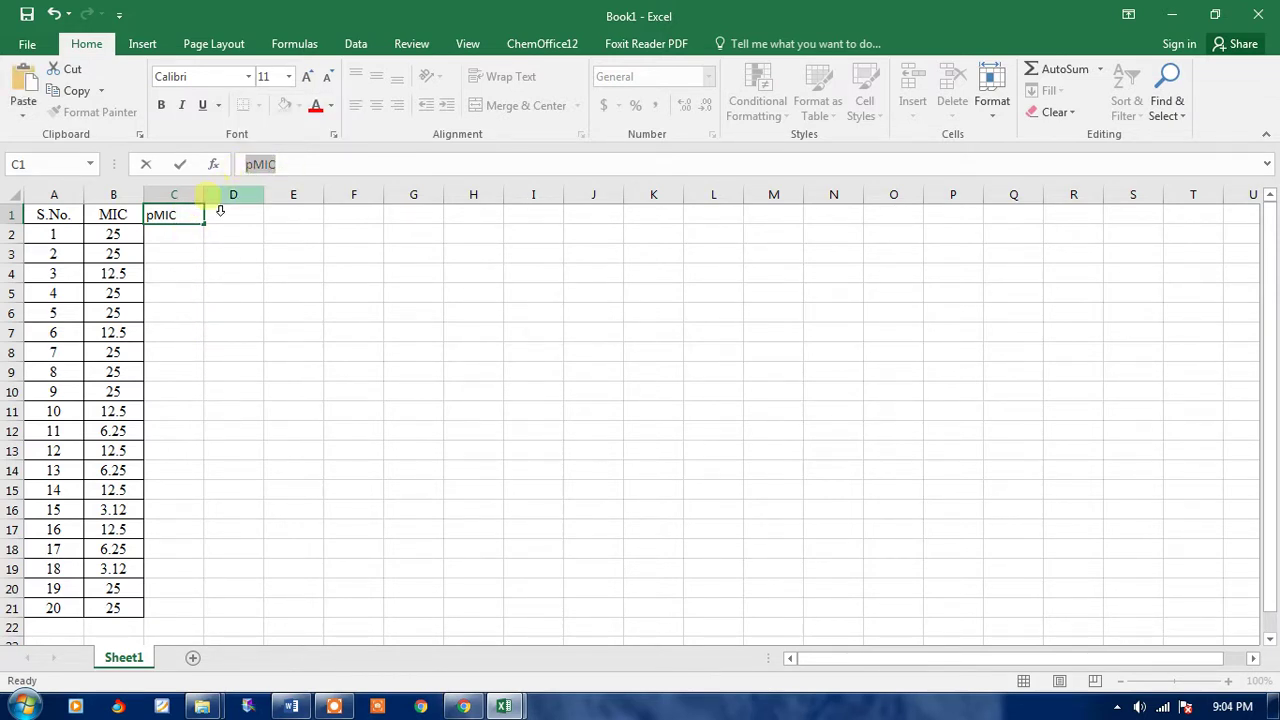
click(214, 258)
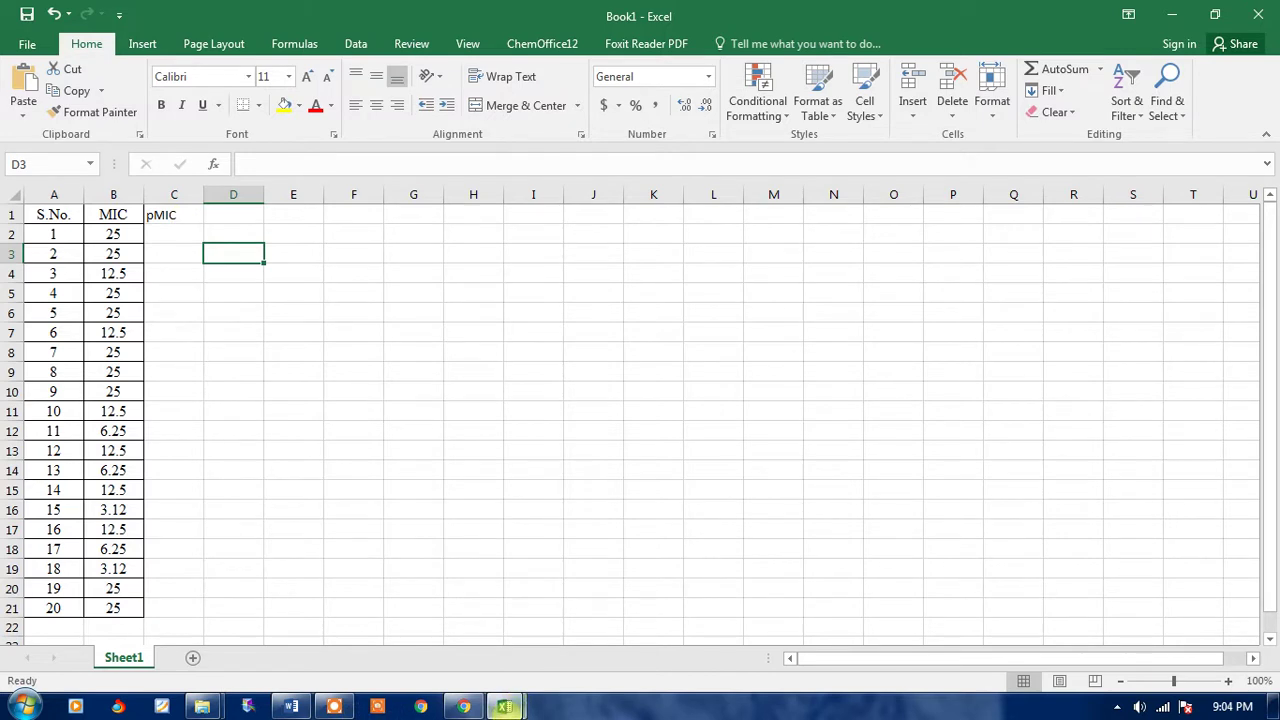
Change the B1 header text from MIC to MIC(micromoles).
click(500, 706)
click(334, 706)
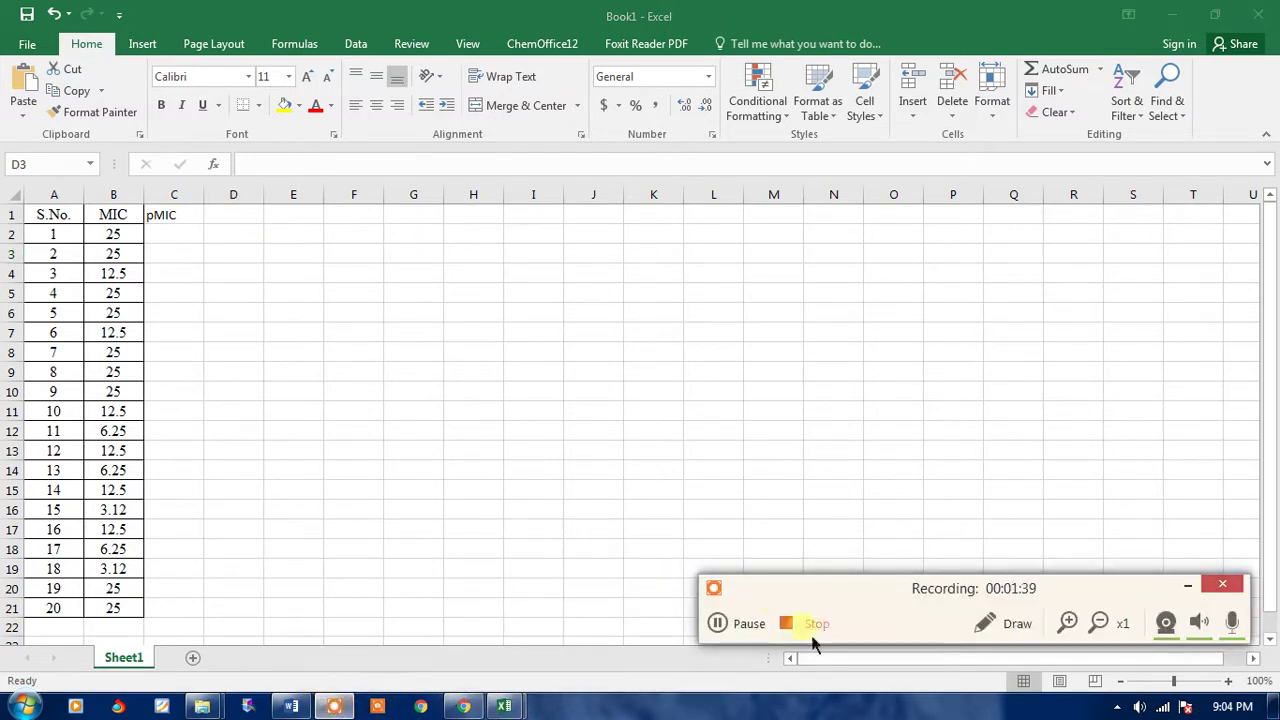
click(766, 630)
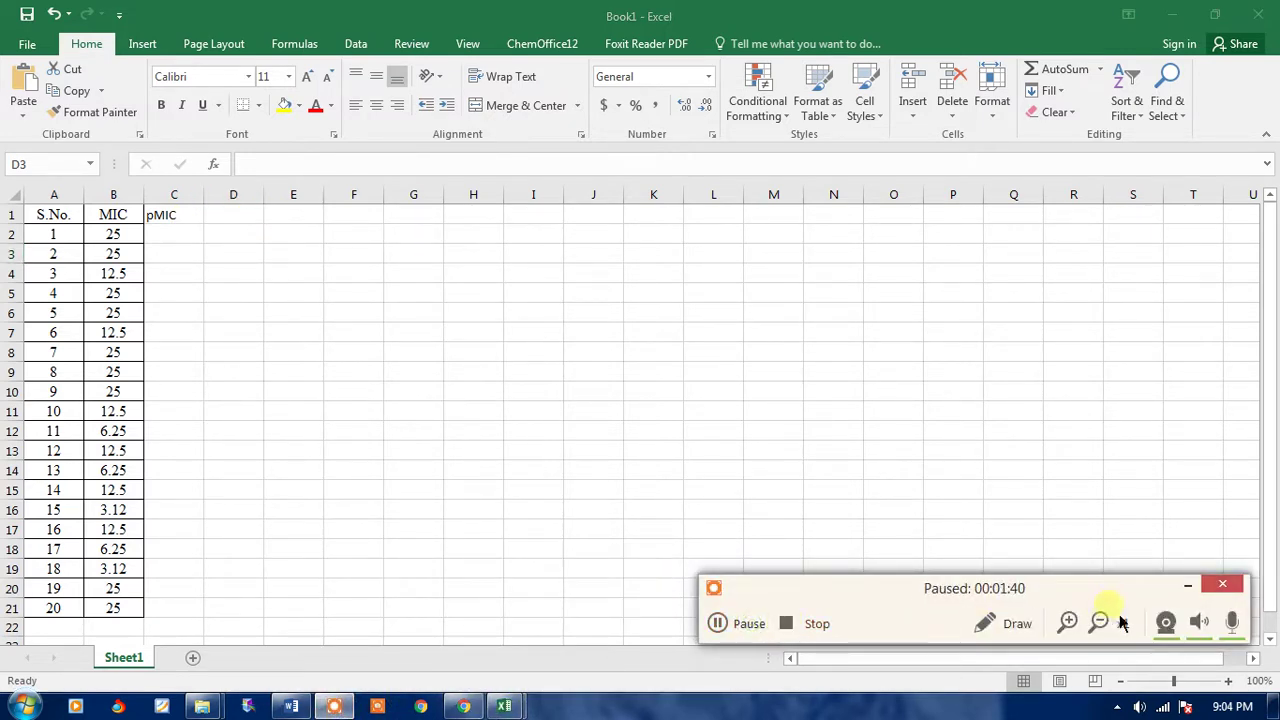
click(1192, 594)
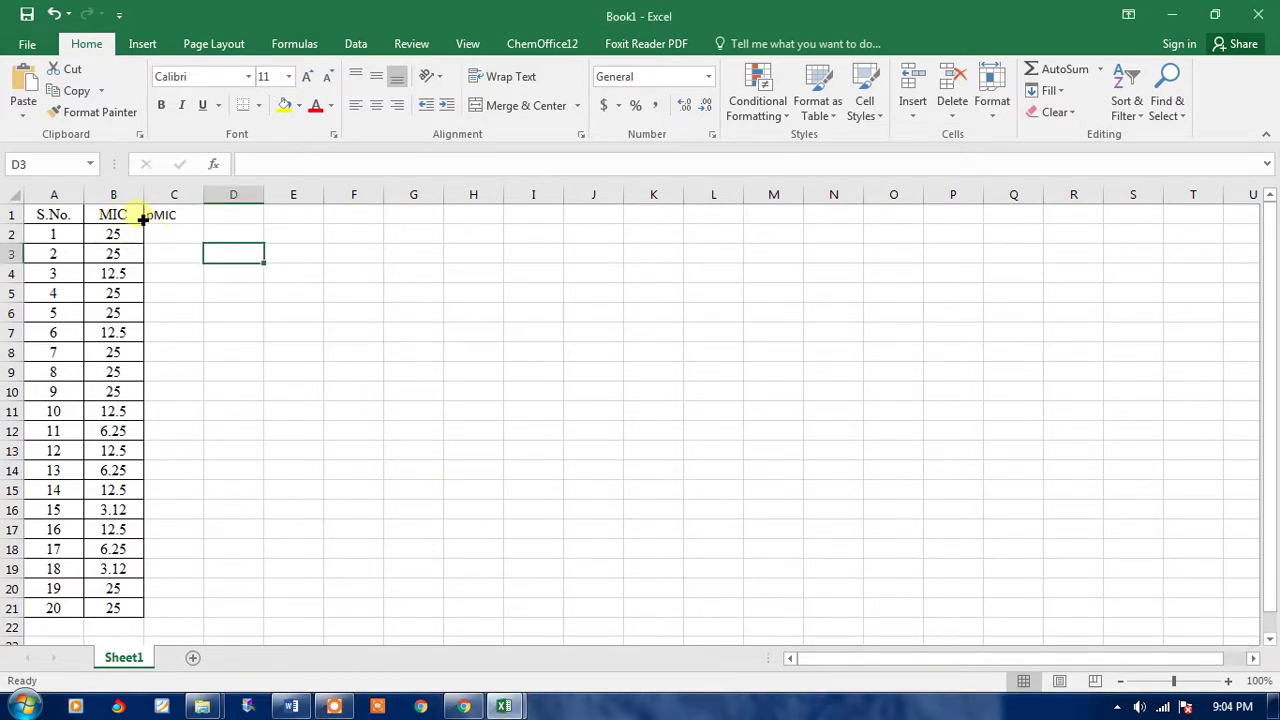
click(136, 218)
double_click(134, 216)
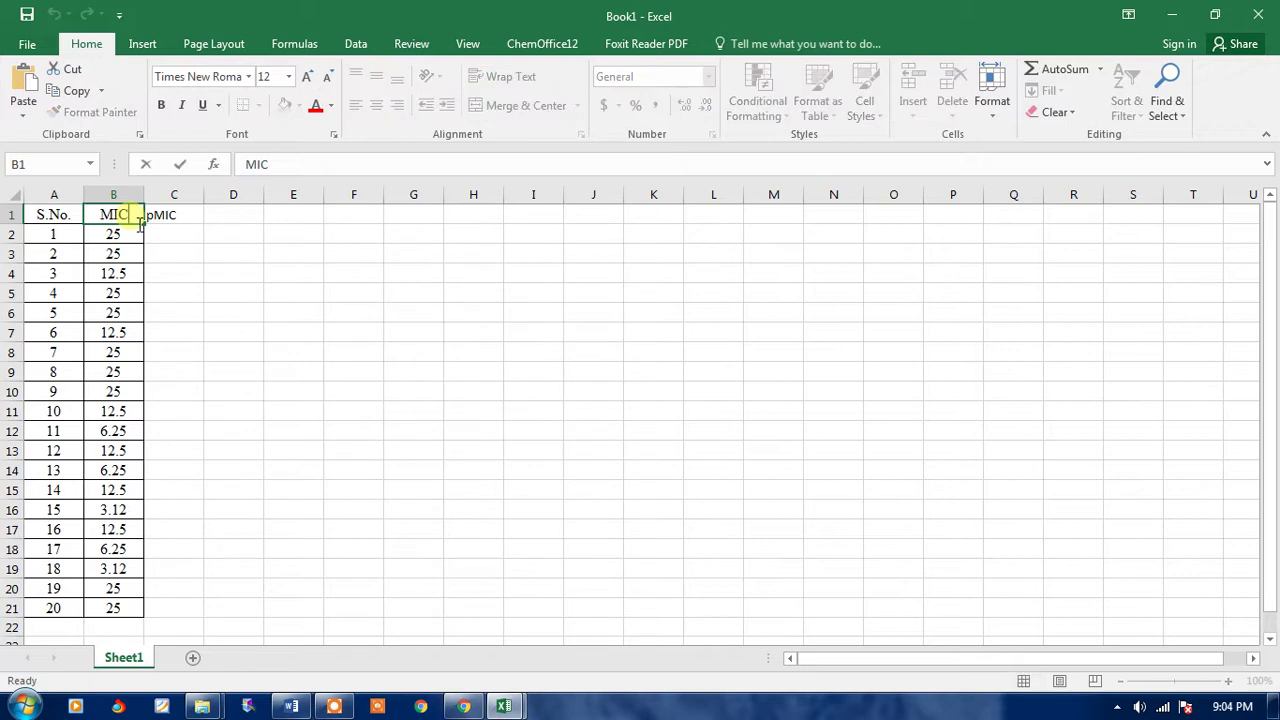
text(()
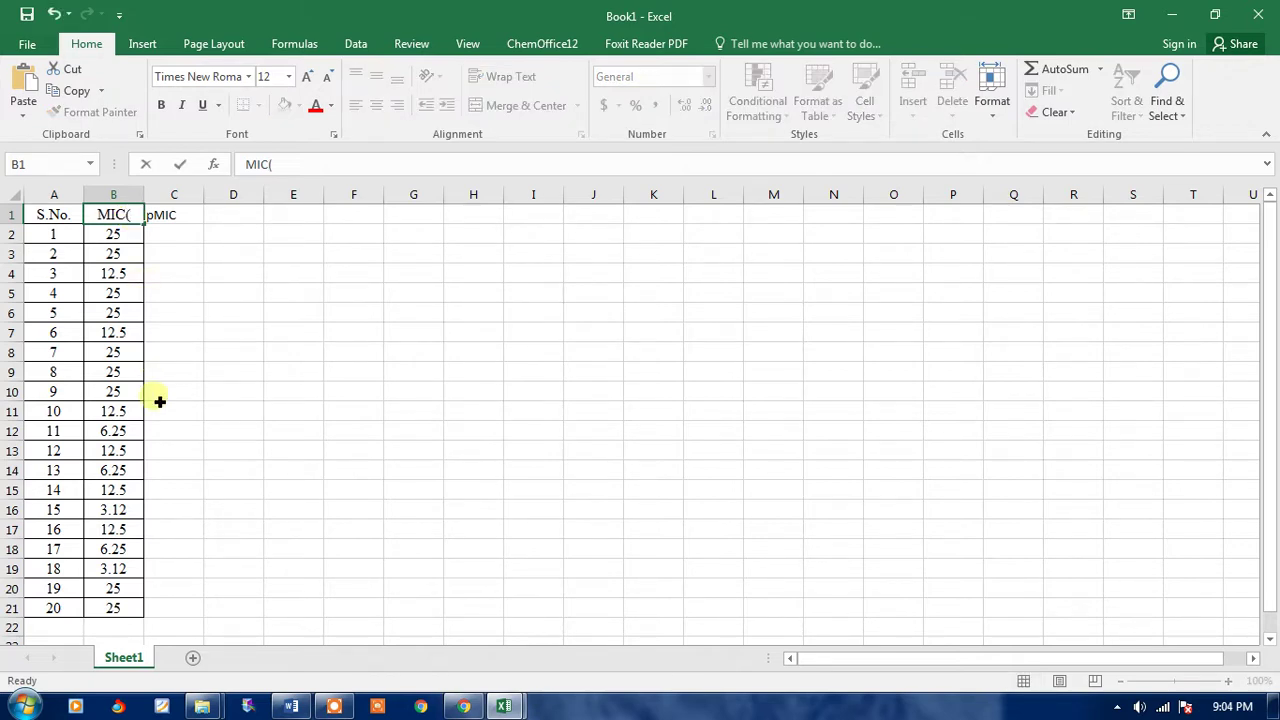
text(M)
text(ICROM)
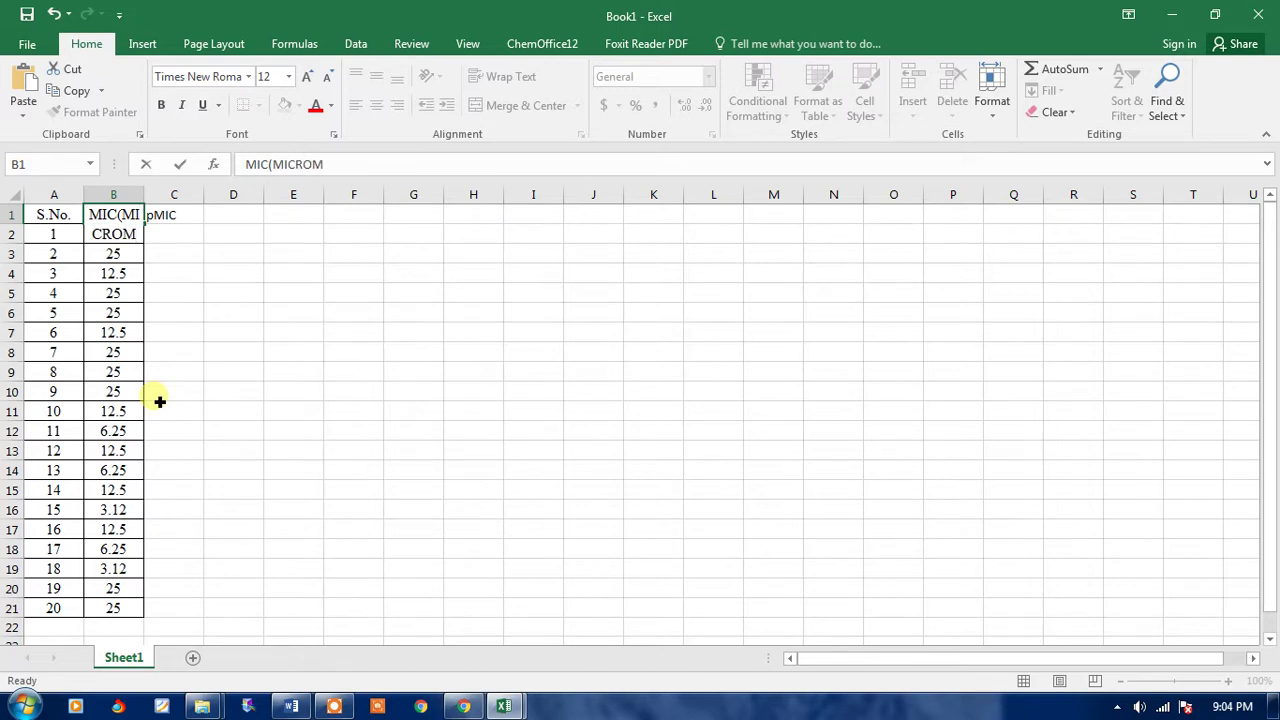
text(O)
key(BackSpace)
key(BackSpace)
key(BackSpace)
key(BackSpace)
key(BackSpace)
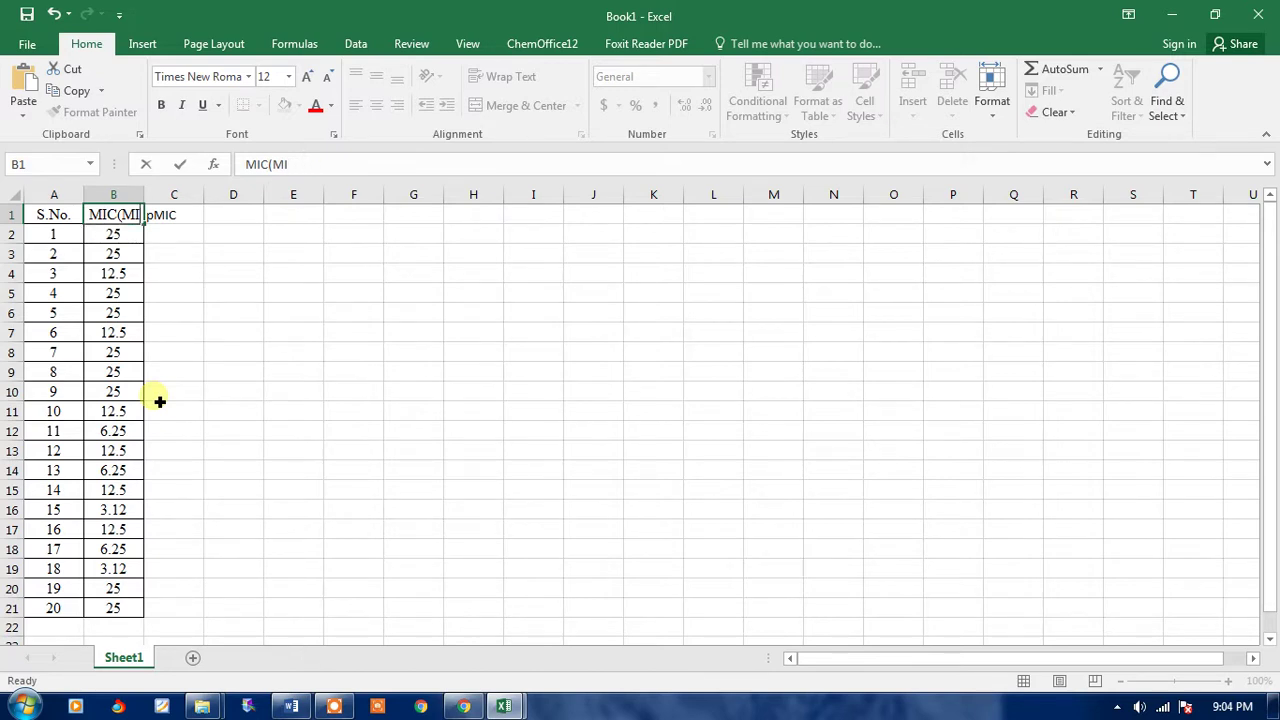
key(BackSpace)
key(BackSpace)
text(mic)
text(romol)
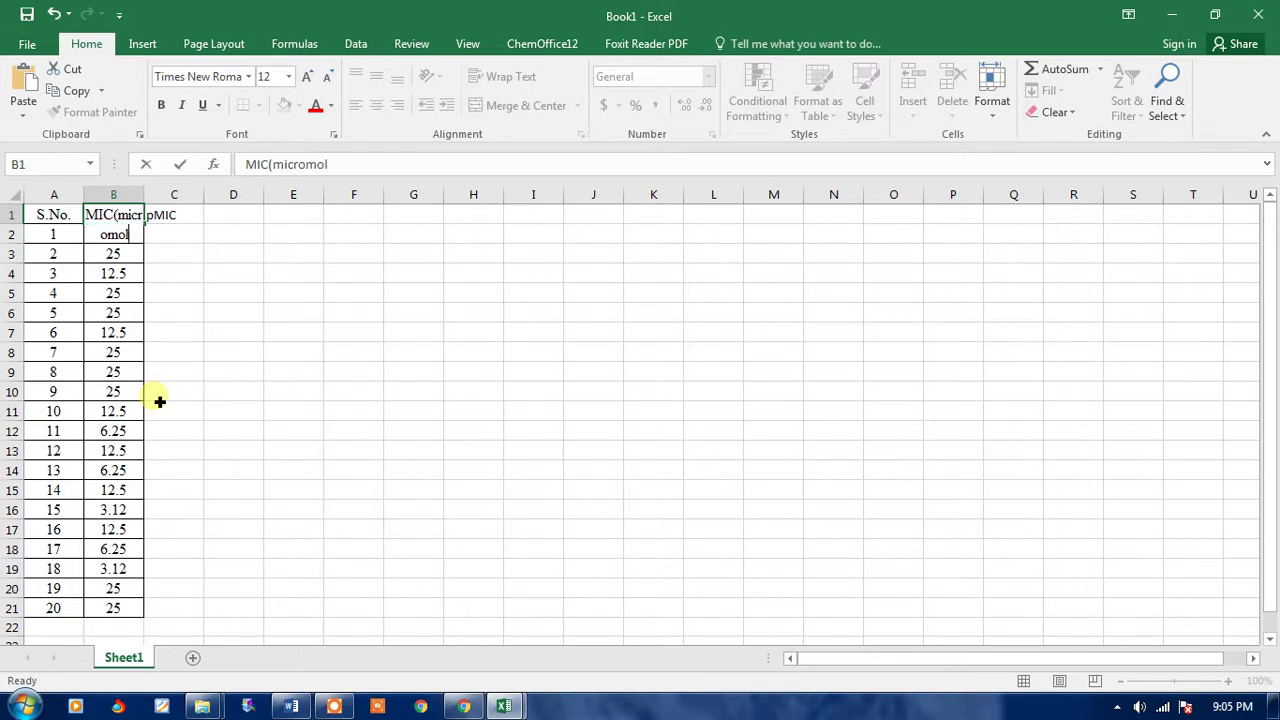
text(es)
text())
key(Tab)
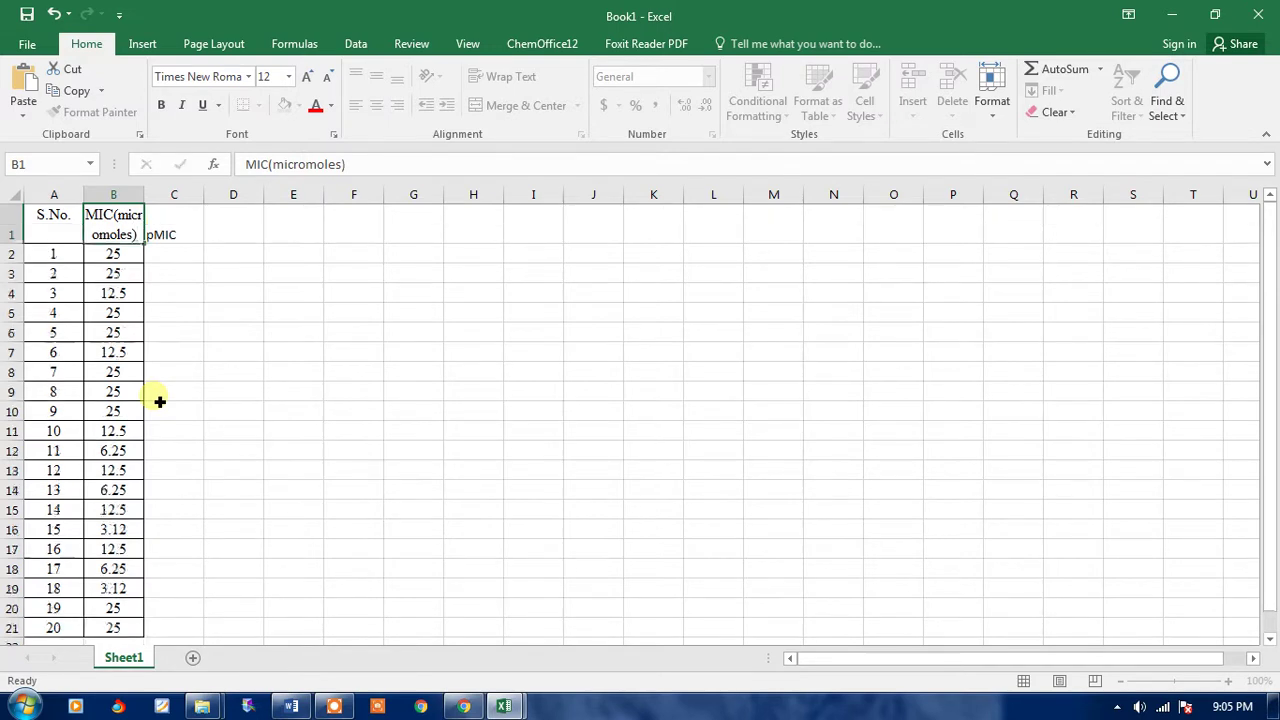
Enter =6-LOG(B2) in C2, giving the first compound a pMIC of 4.60206.
click(189, 259)
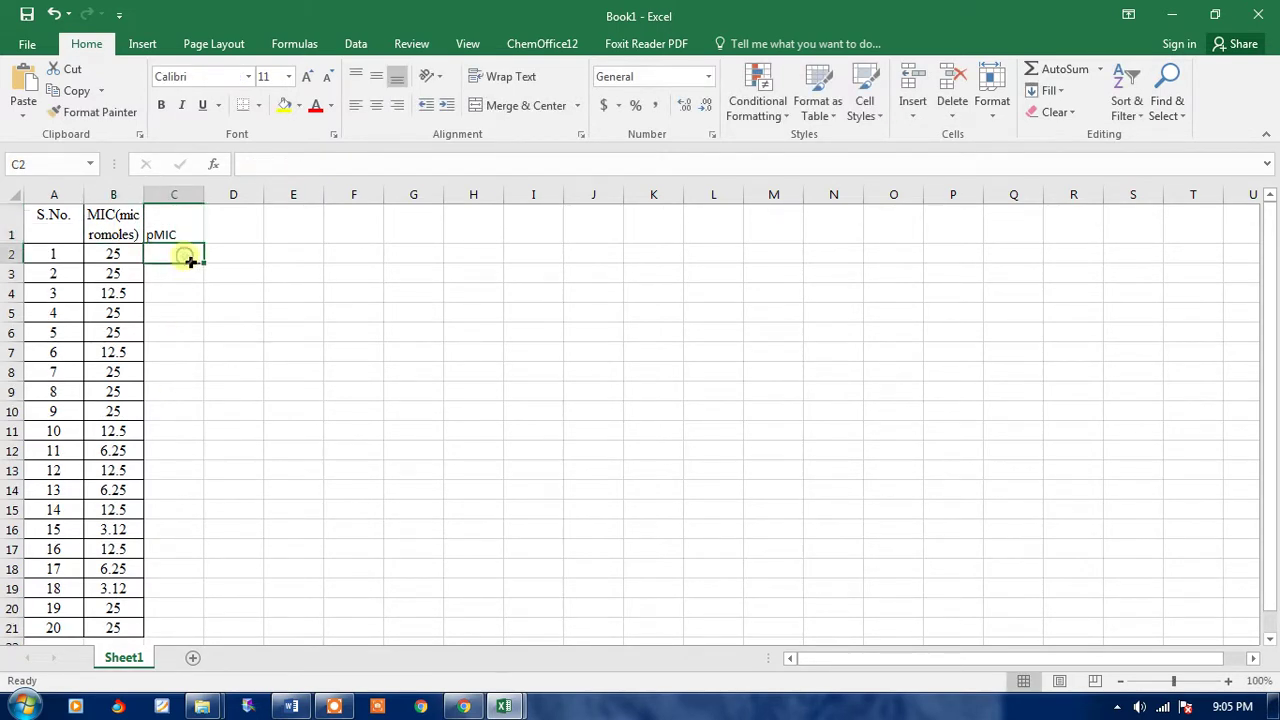
text(=)
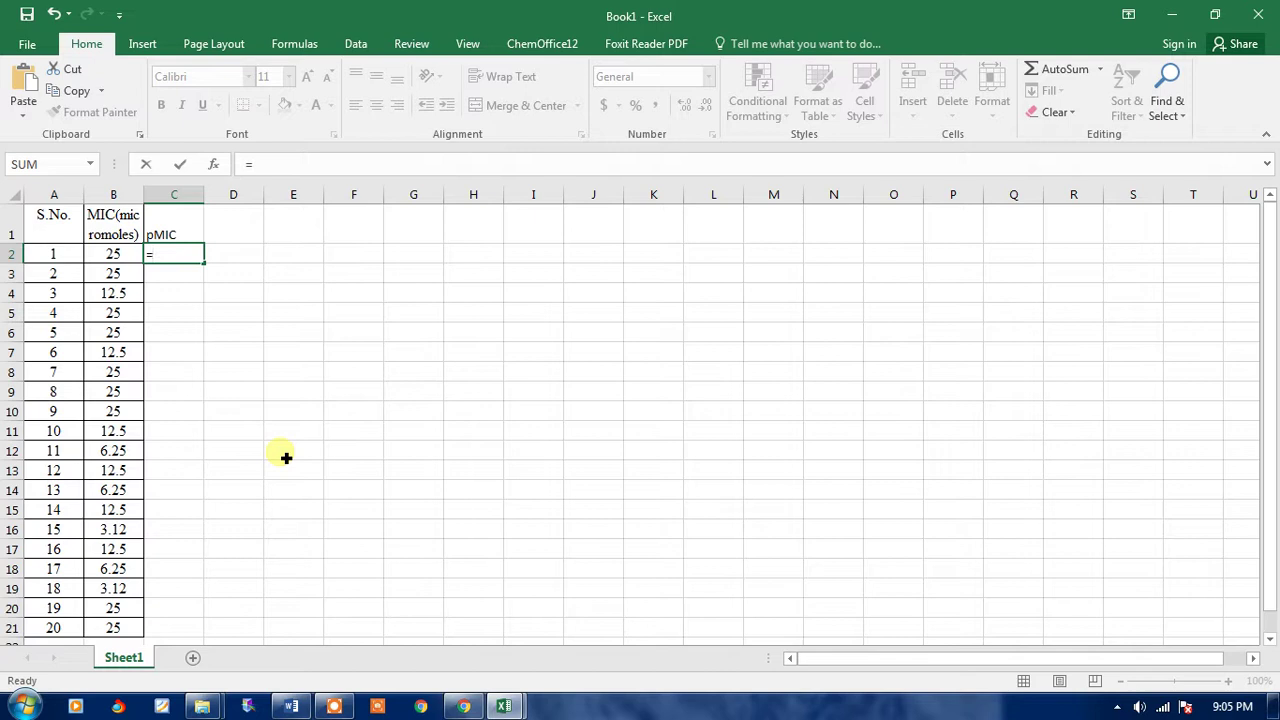
text(6-)
text(lo)
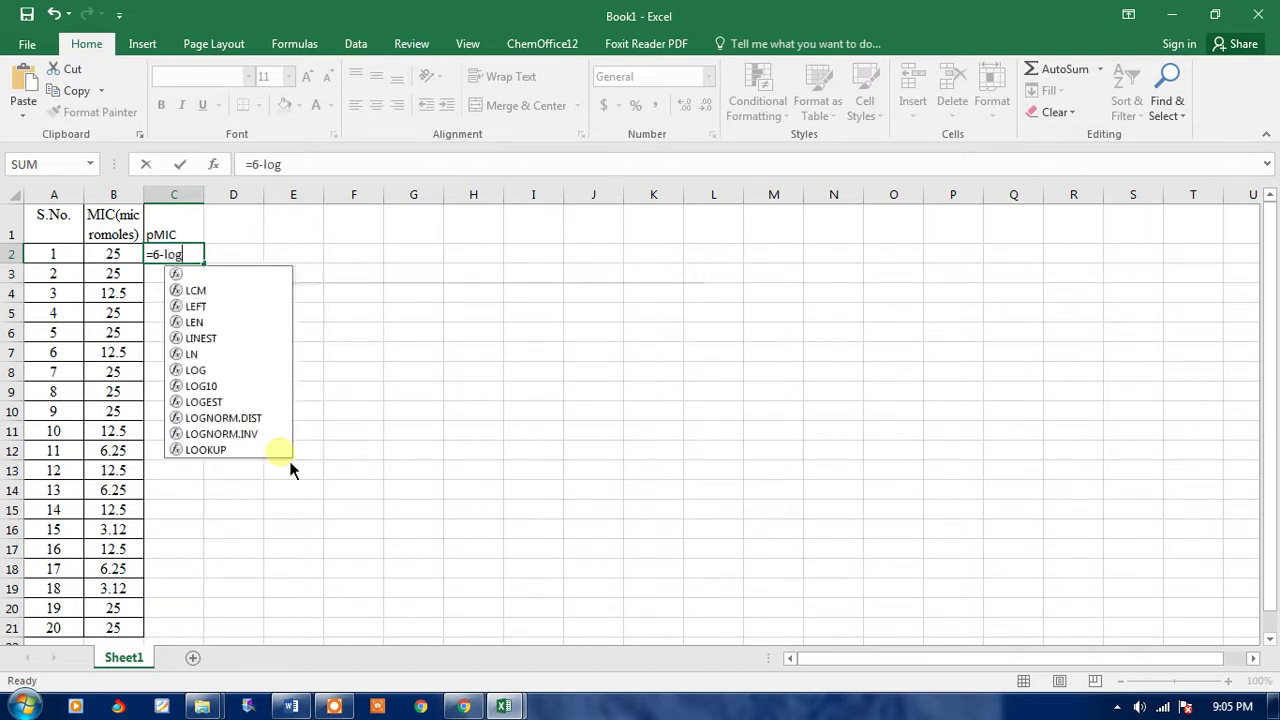
text(g)
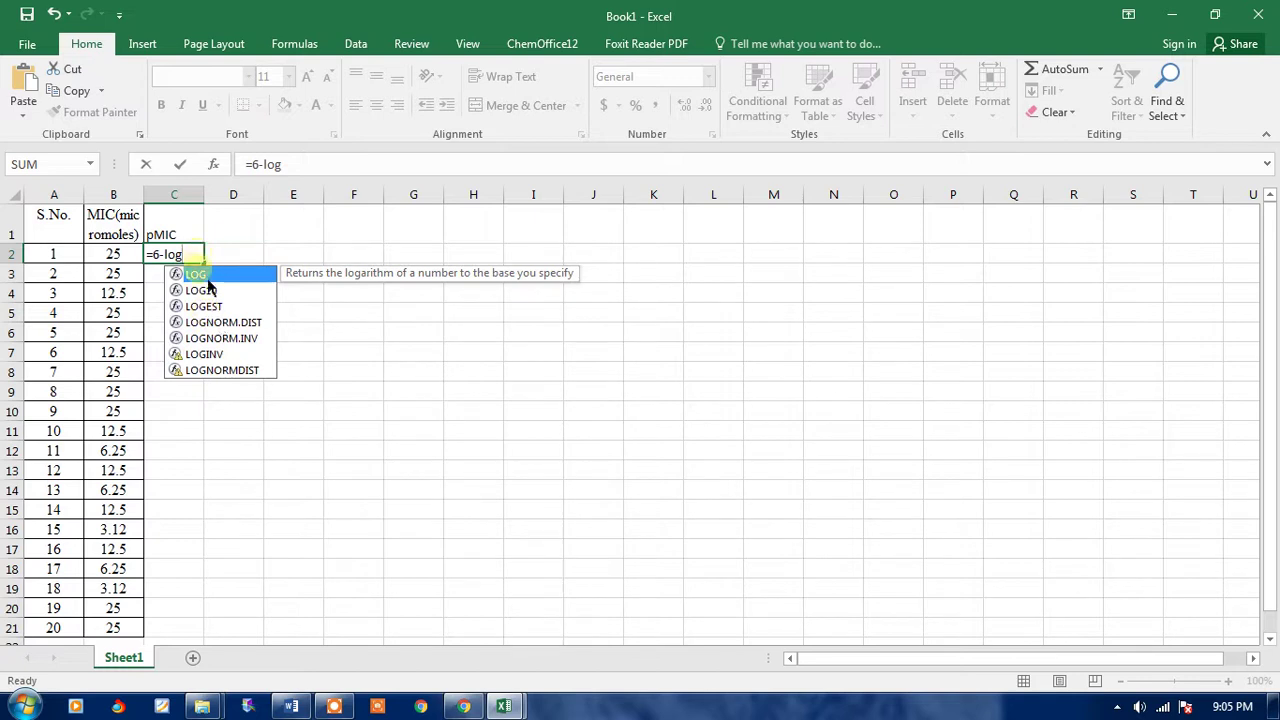
click(134, 262)
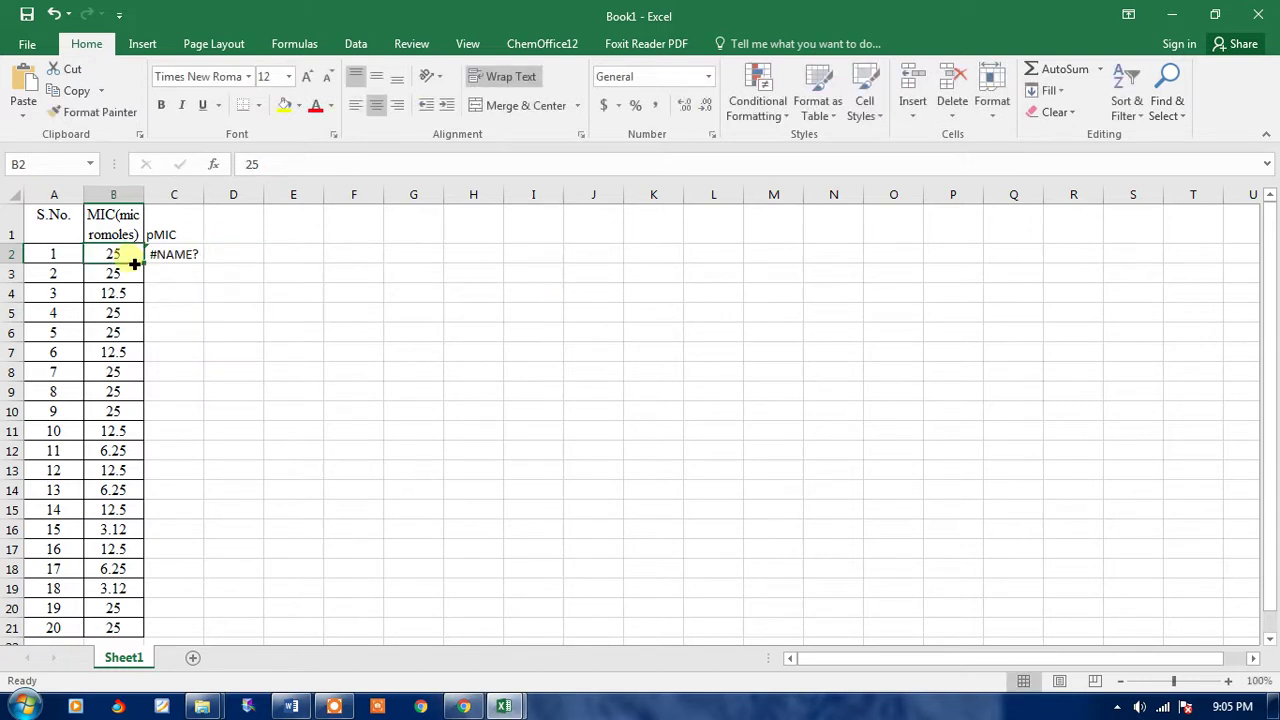
click(189, 262)
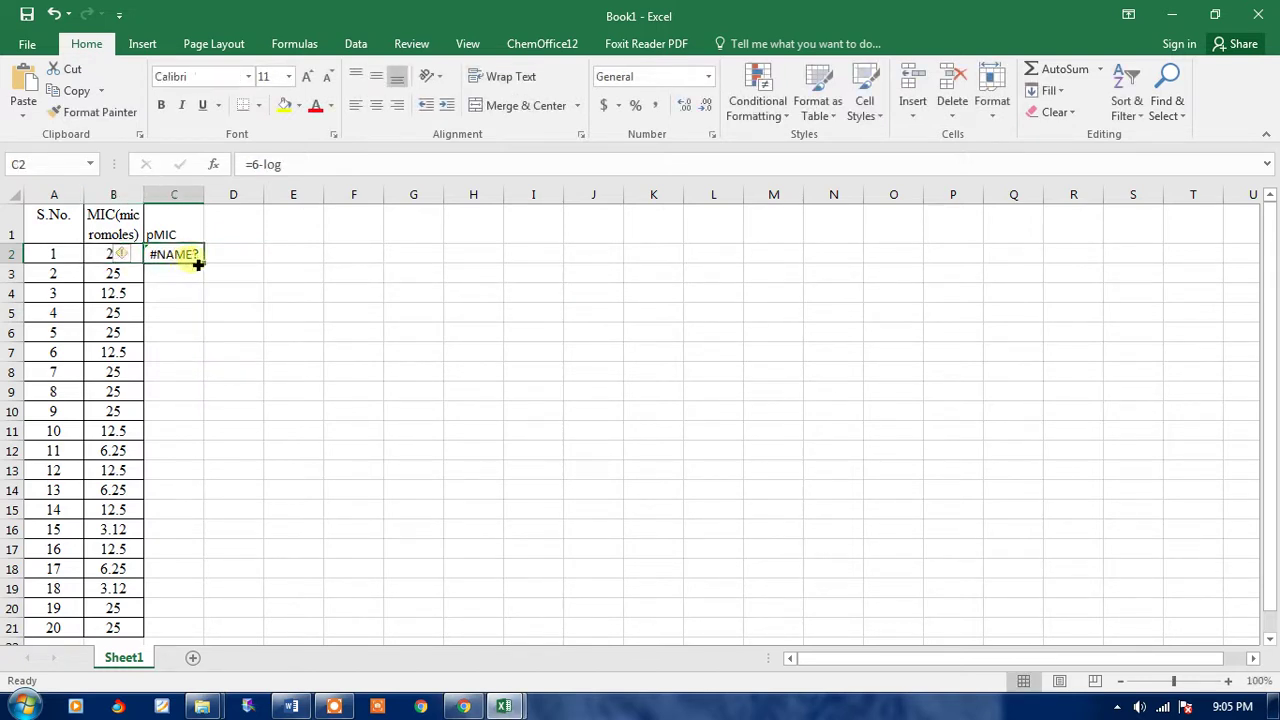
click(293, 175)
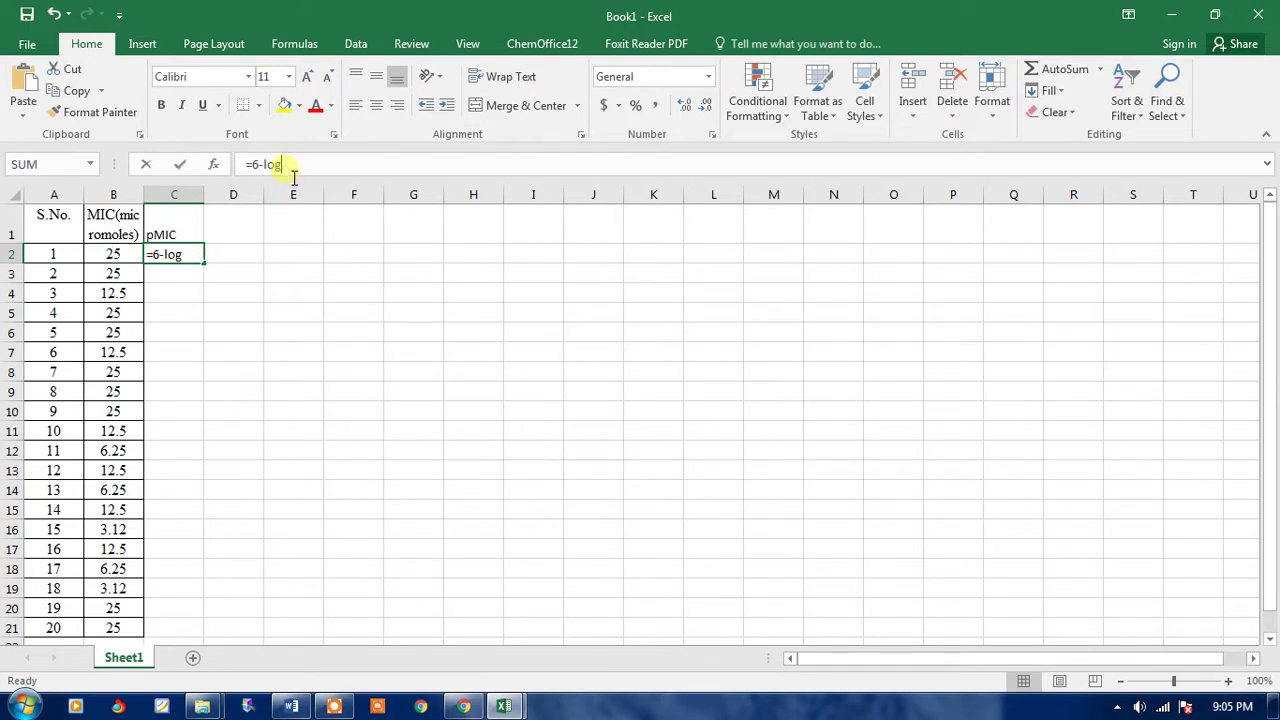
click(190, 260)
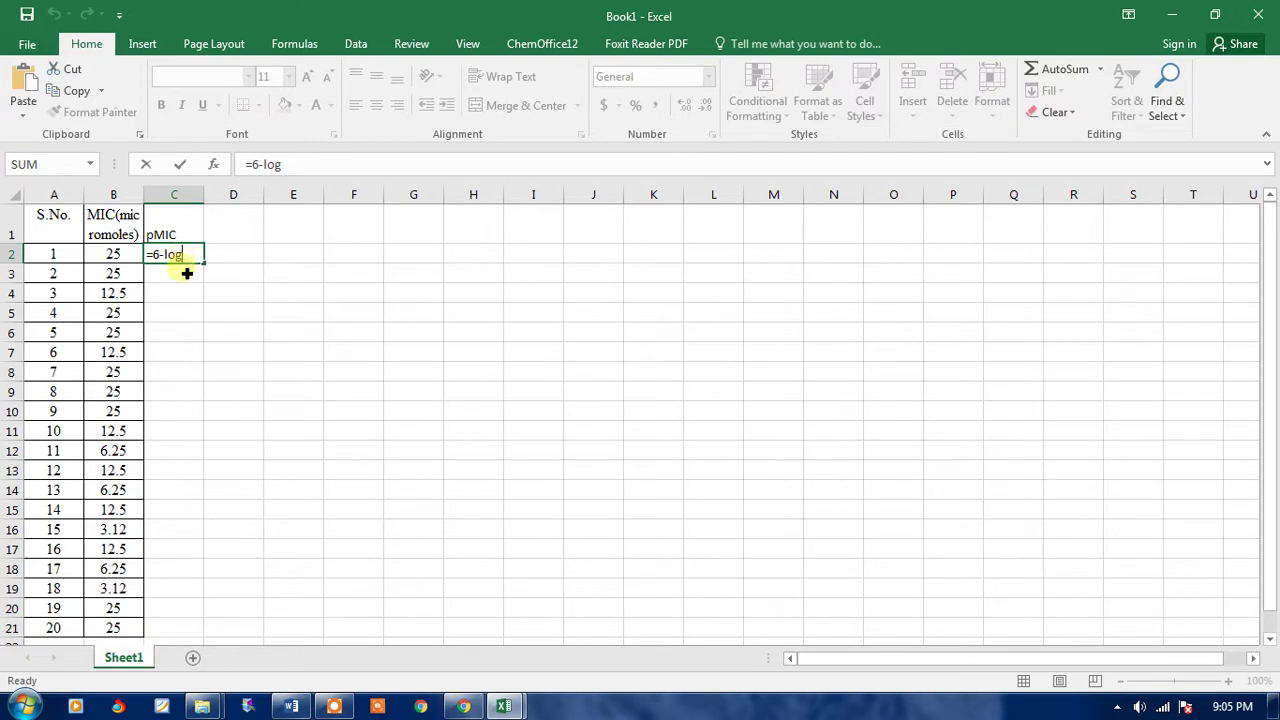
key(BackSpace)
key(BackSpace)
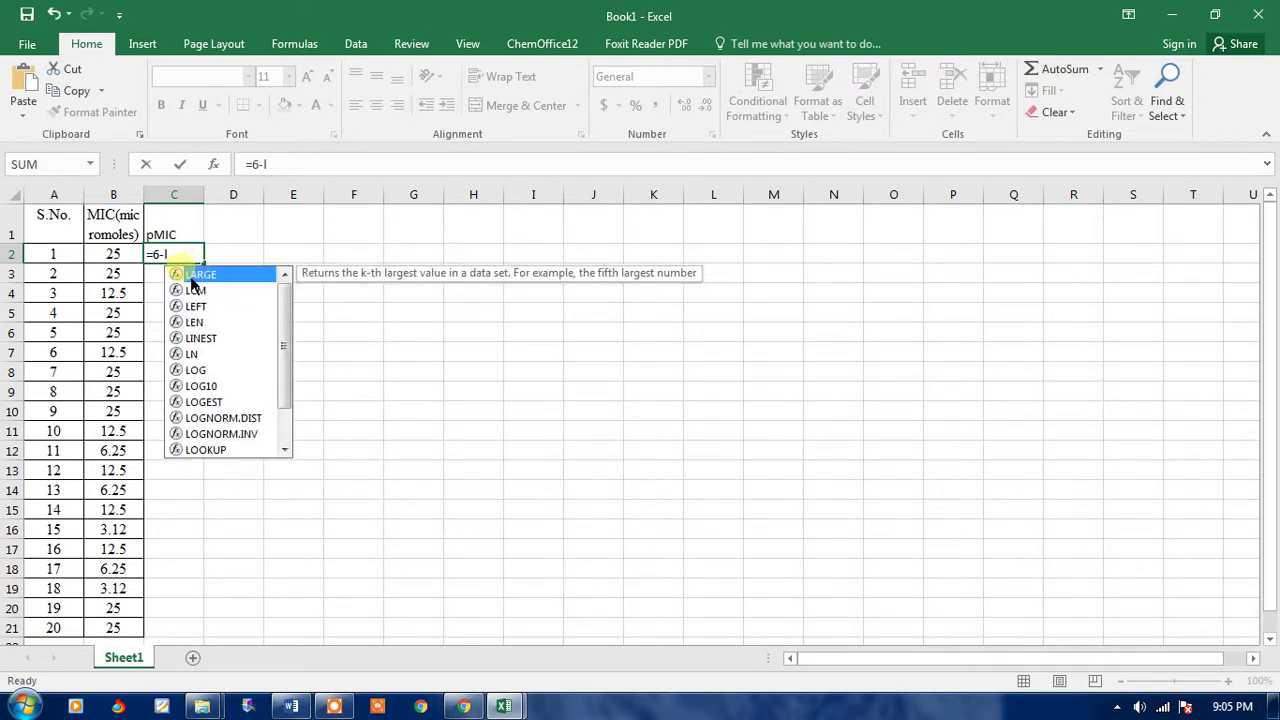
click(209, 376)
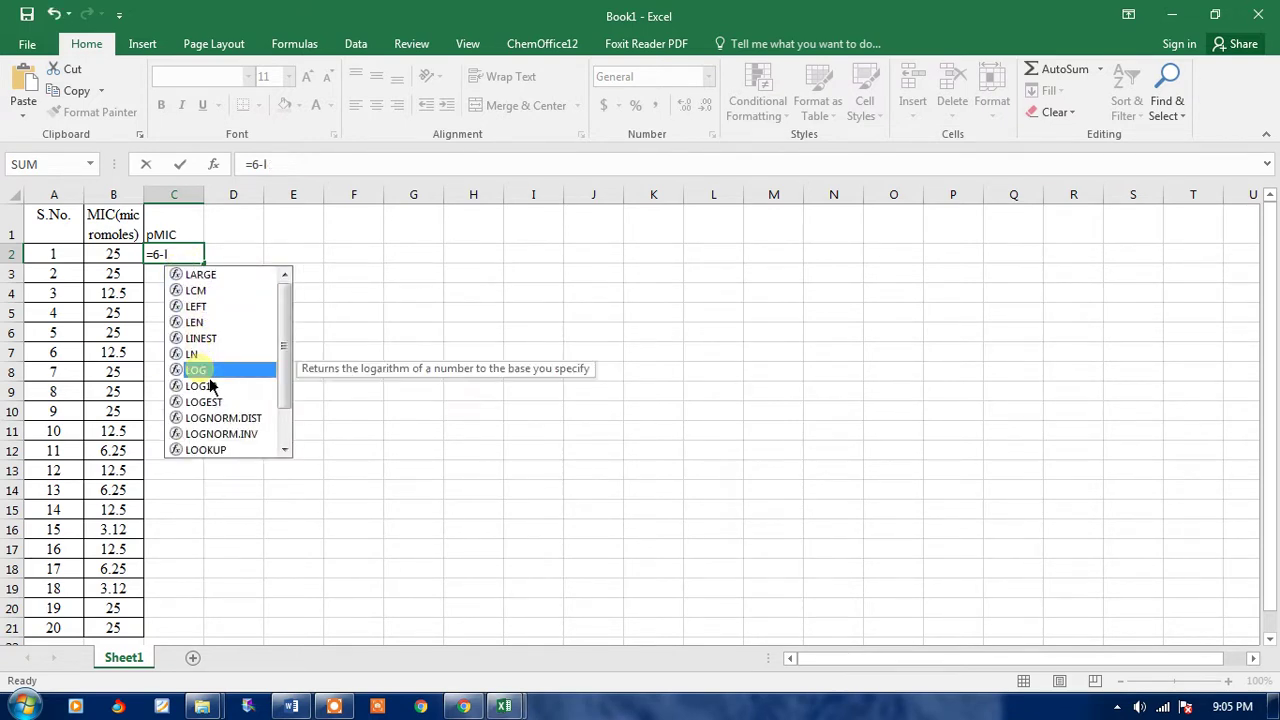
double_click(209, 376)
click(113, 254)
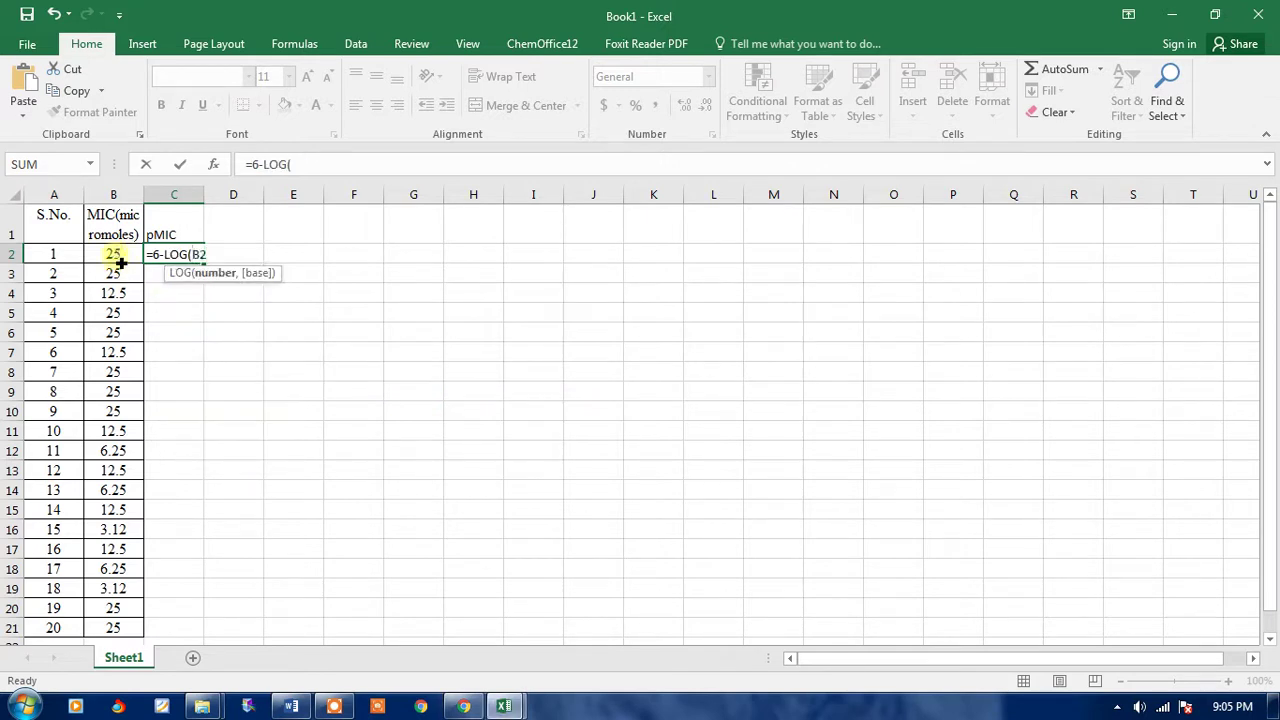
text())
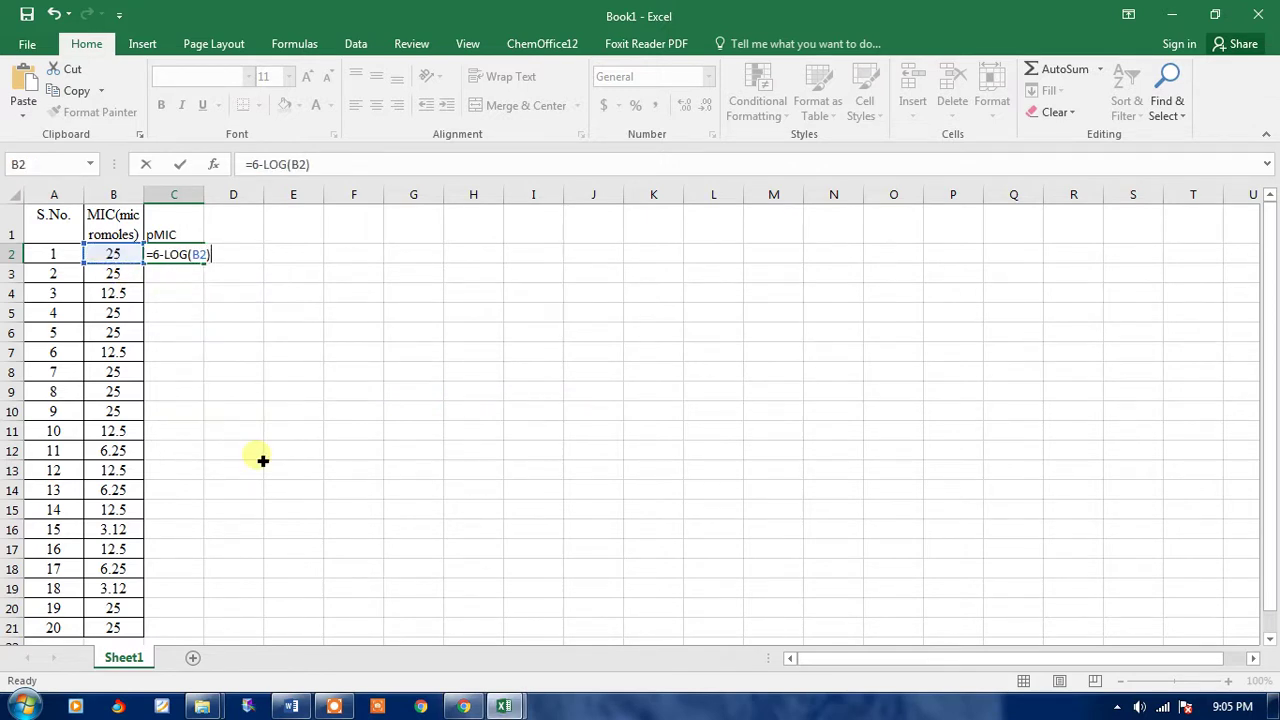
key(Return)
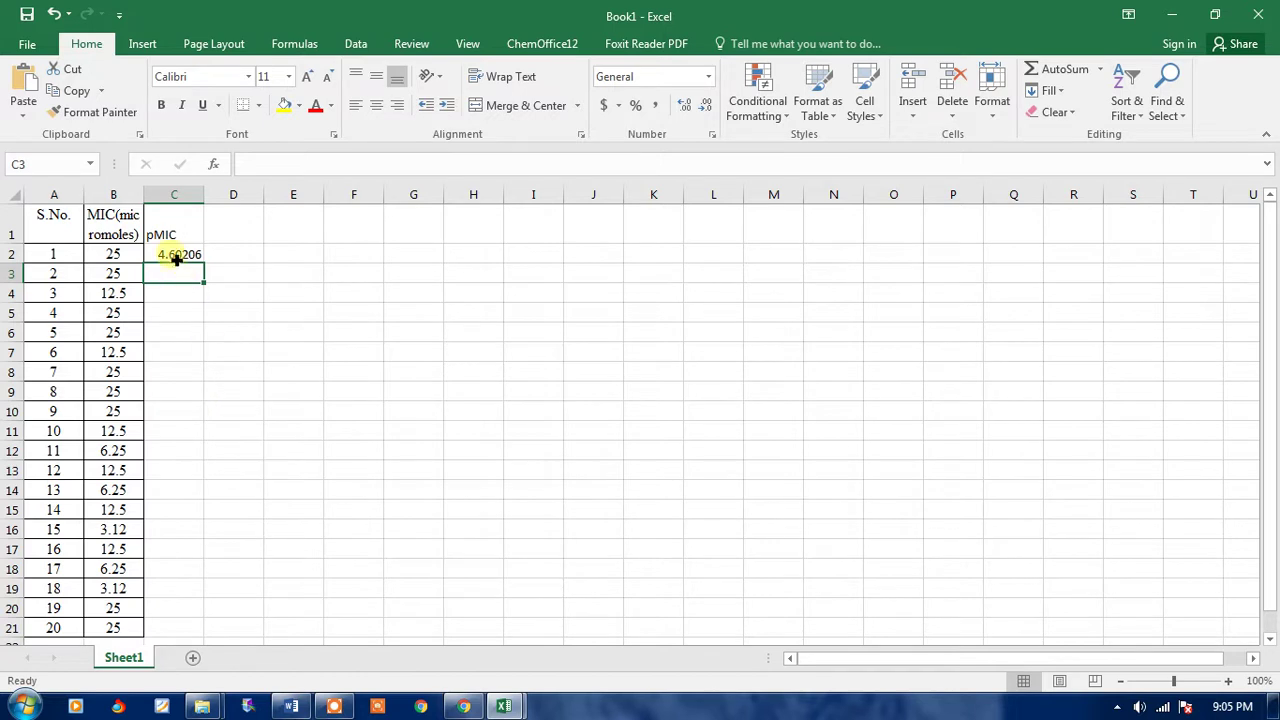
click(177, 254)
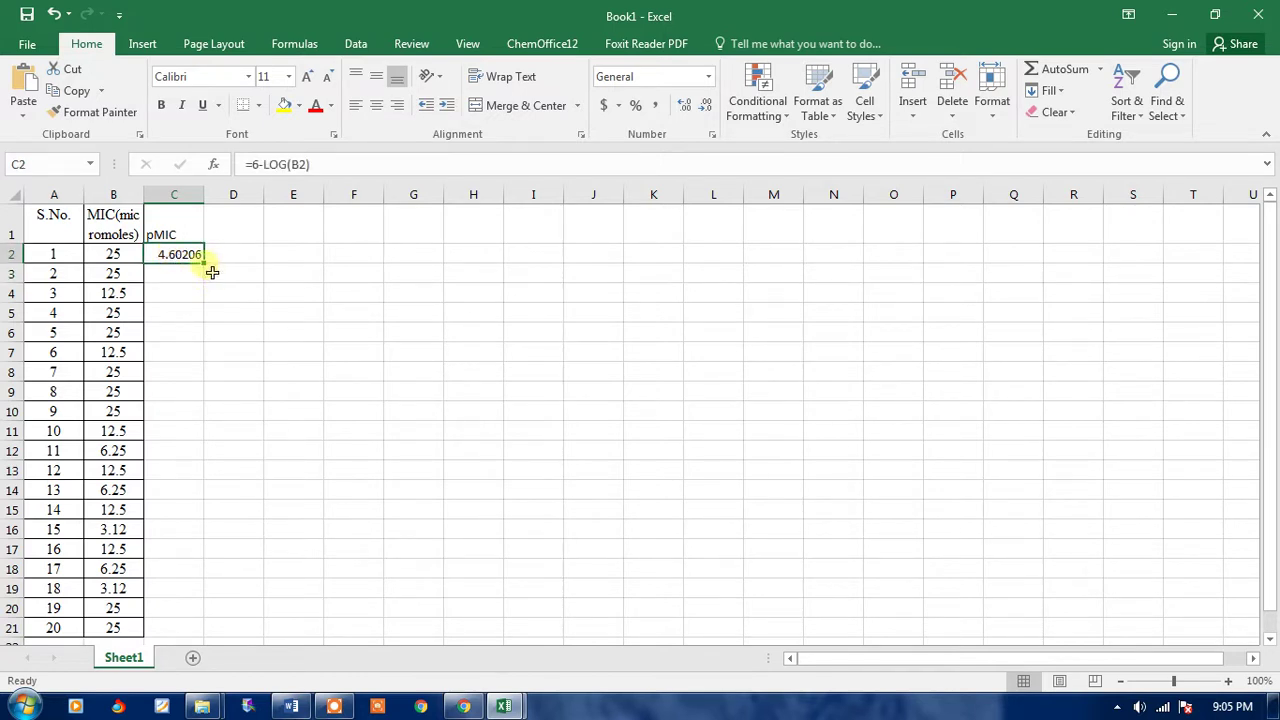
Fill the =6-LOG(B2) formula from C2 down to C21, then recheck C2.
drag(204, 265, 206, 640)
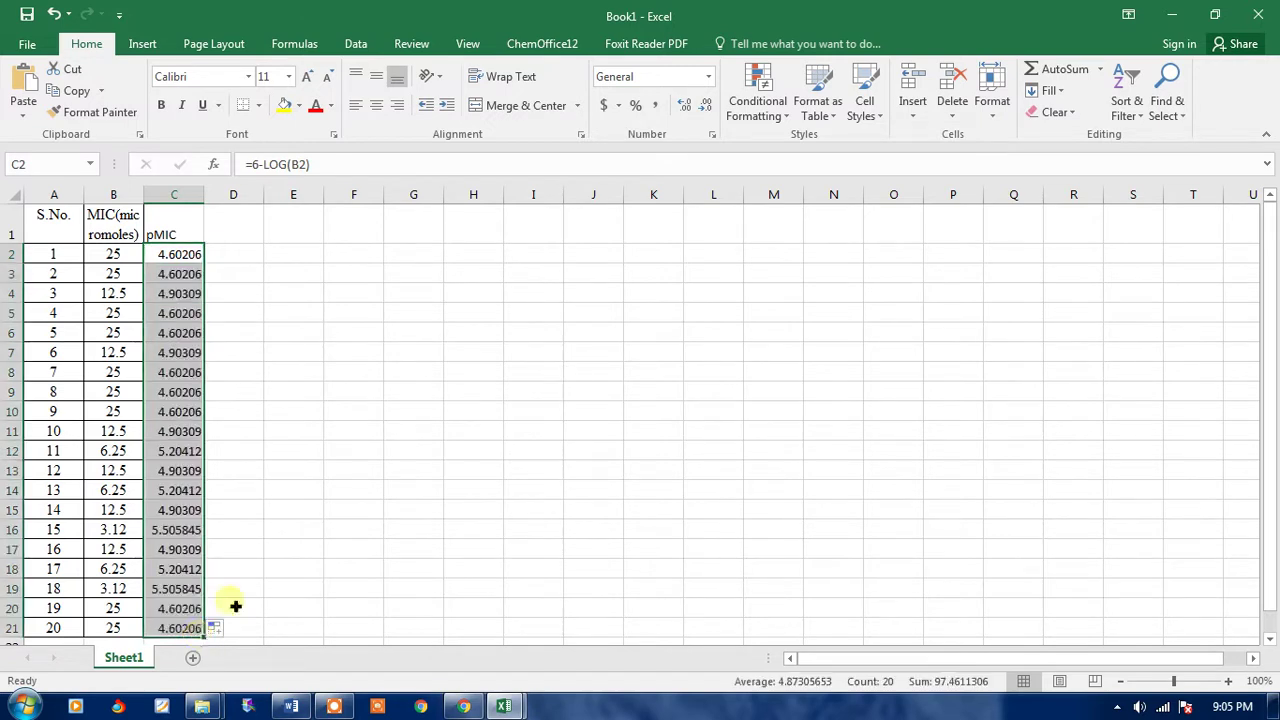
click(336, 549)
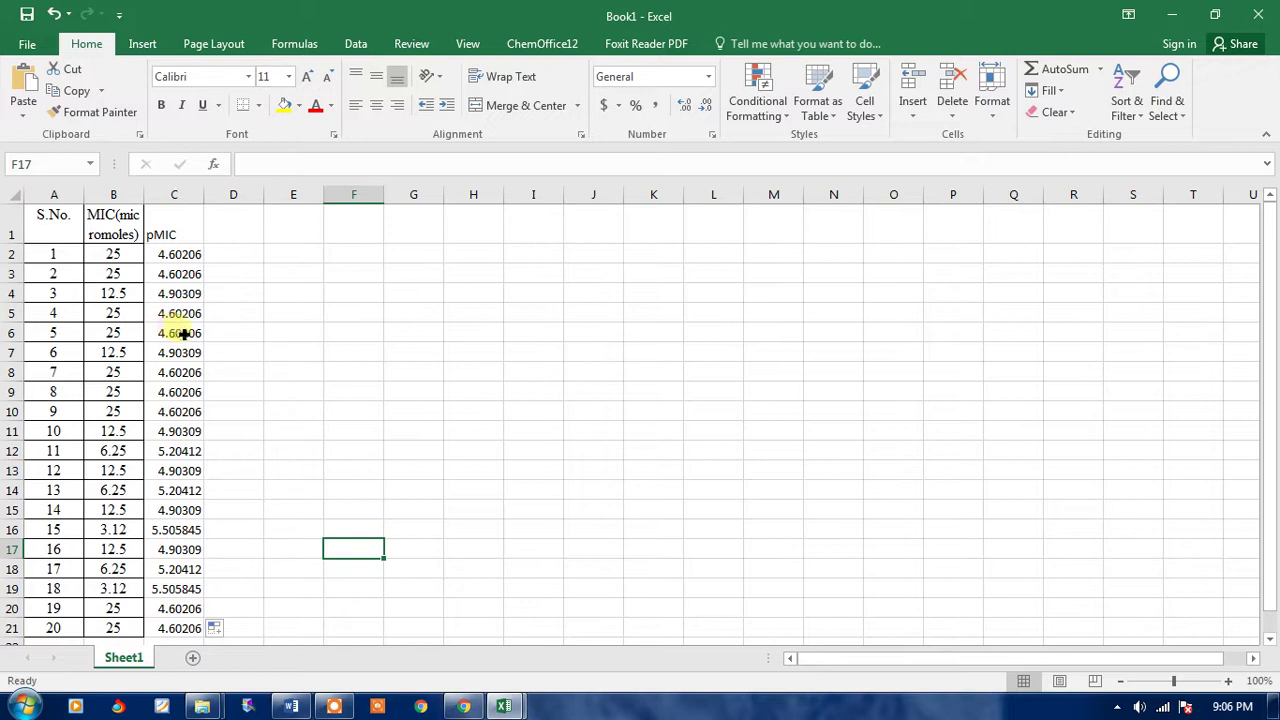
click(180, 258)
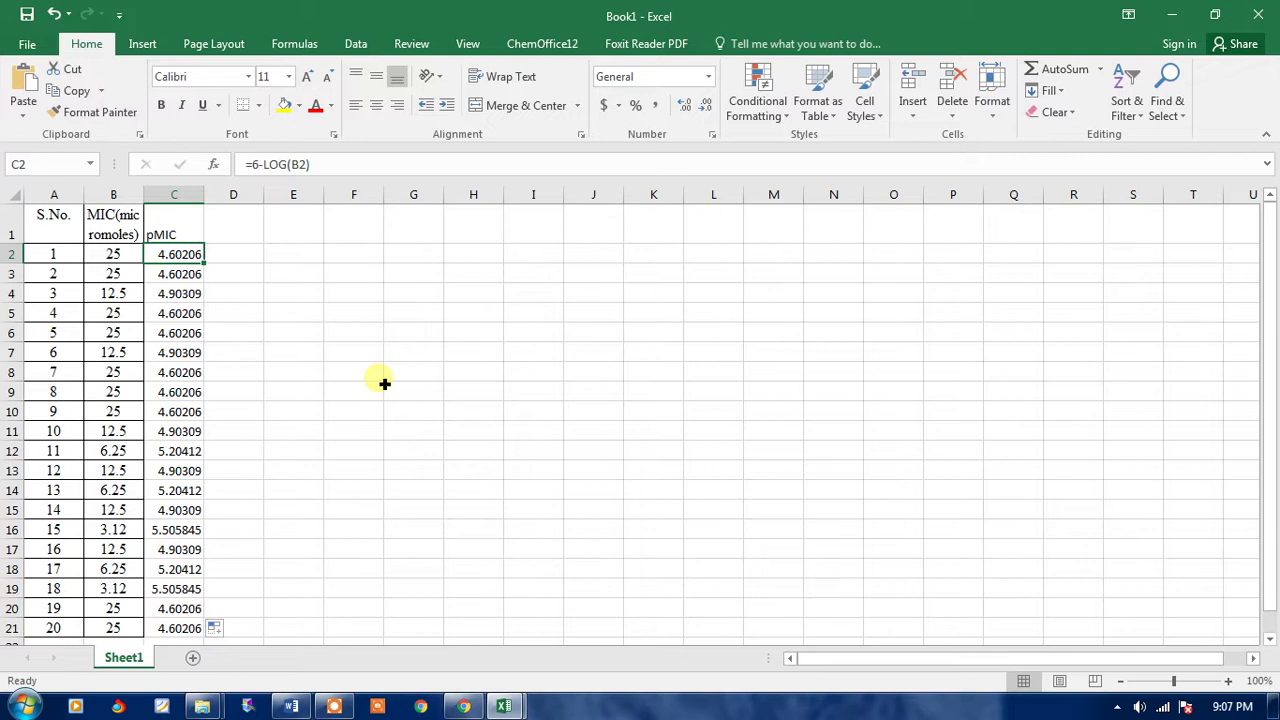
Re-confirm the =6-LOG(B2) formula in C2 through the formula bar.
click(331, 170)
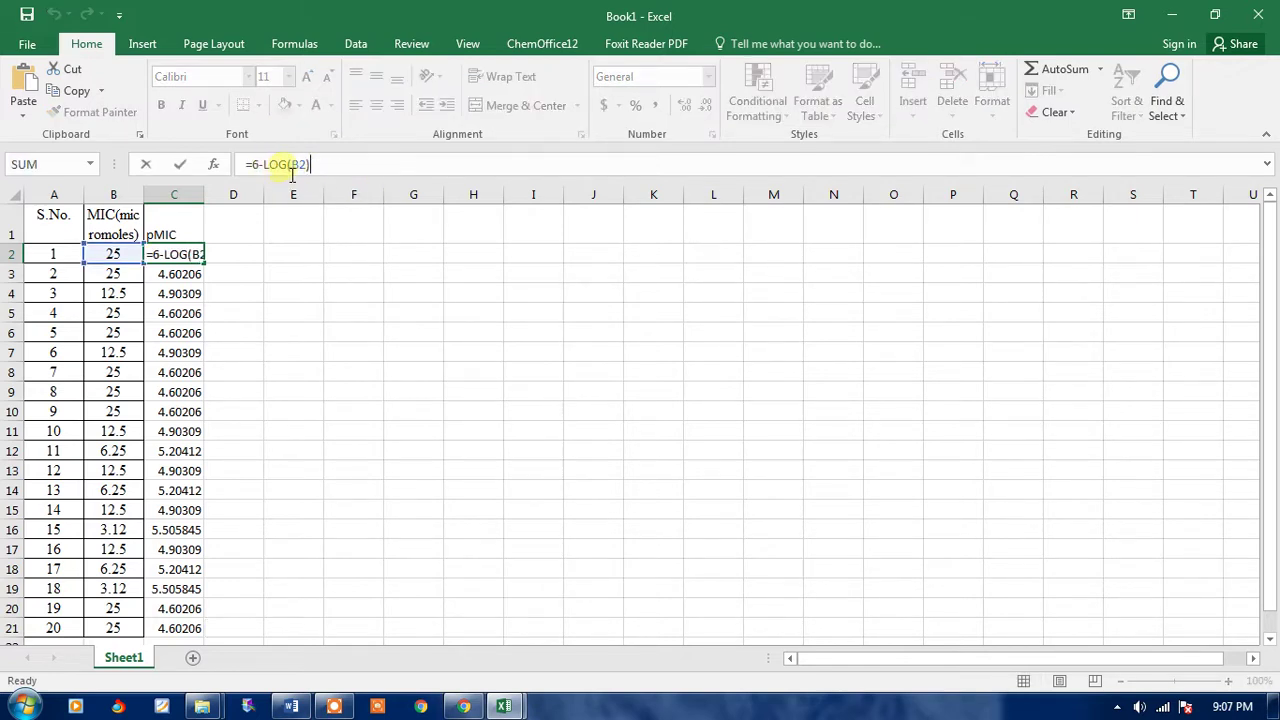
text())
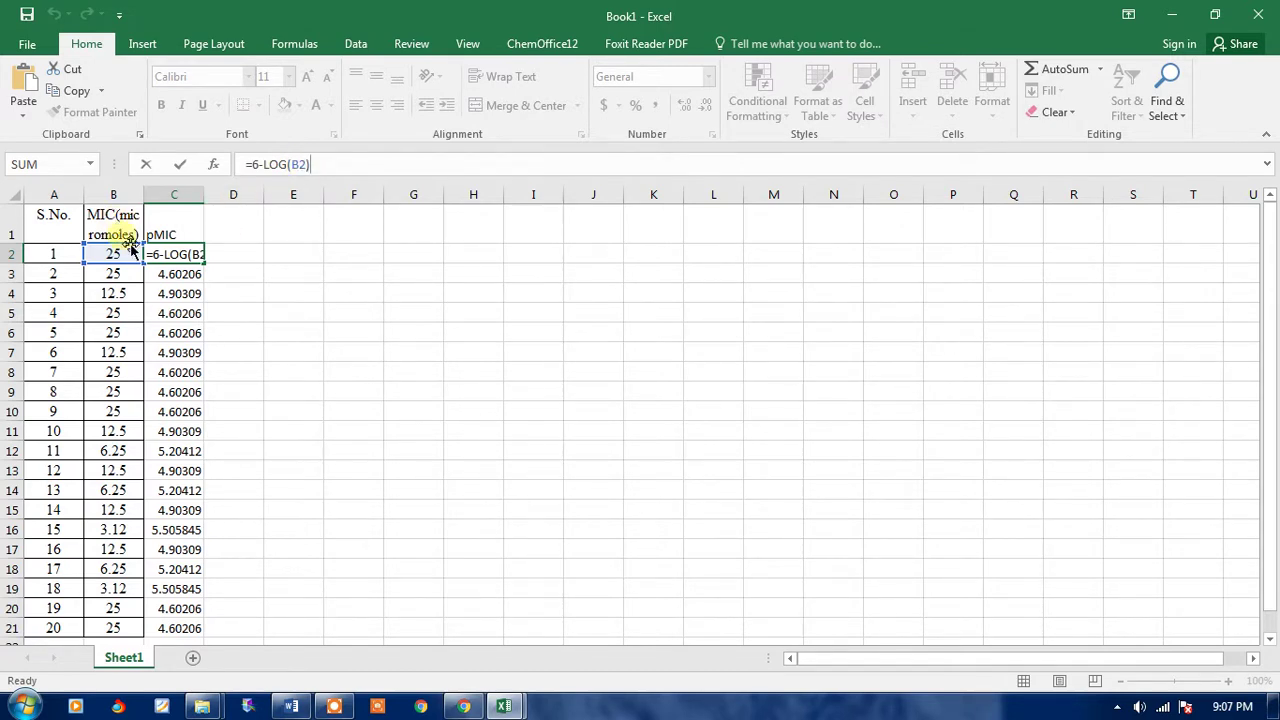
key(Return)
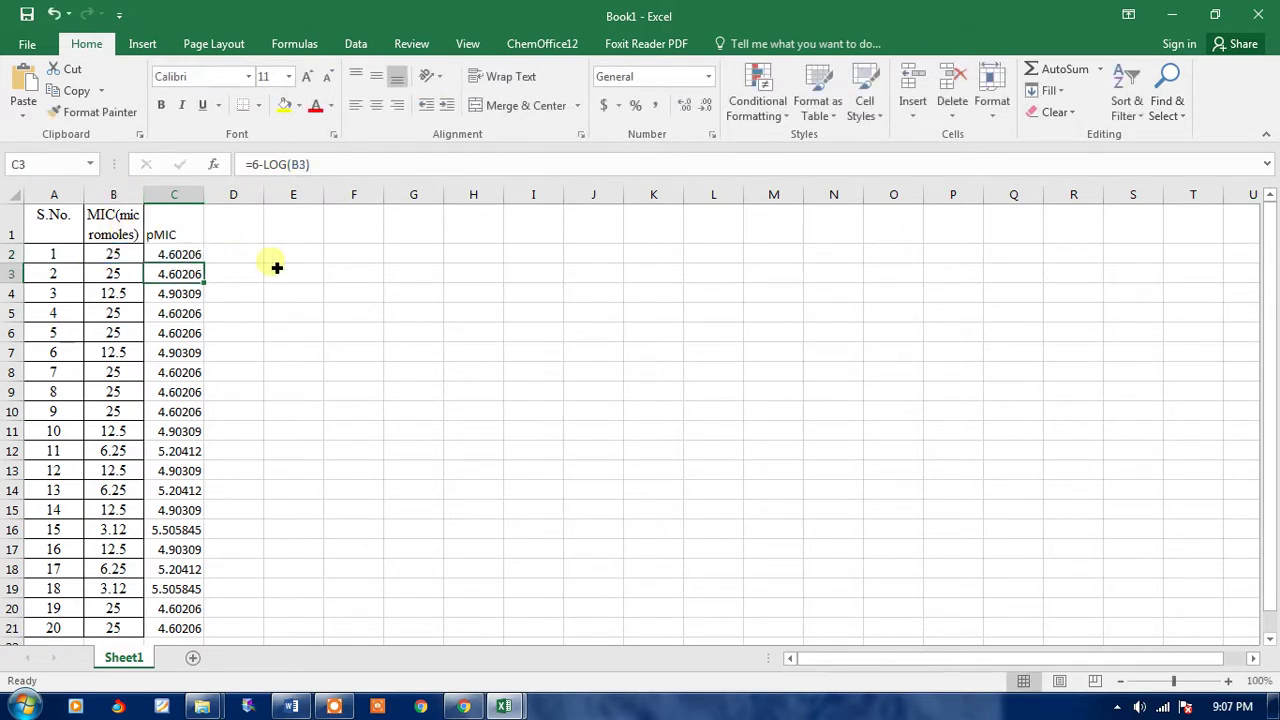
Change the B1 header unit so it reads MIC(nanomoles).
click(131, 227)
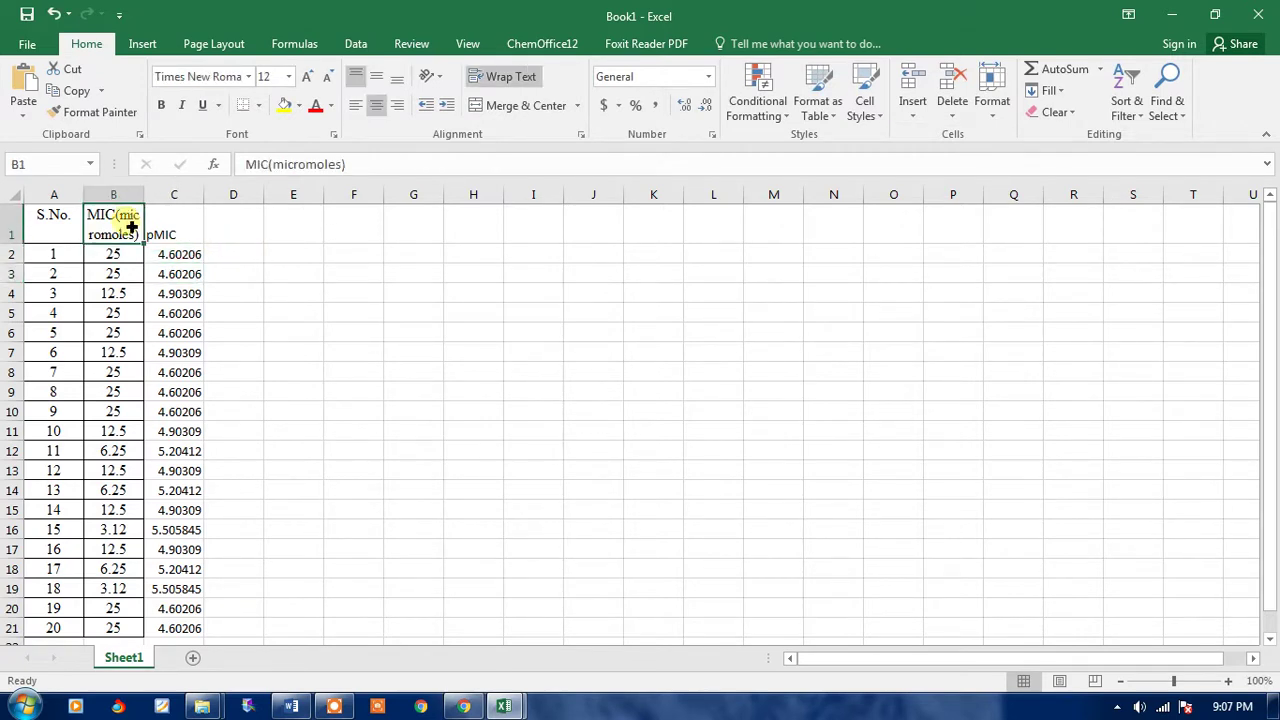
double_click(131, 227)
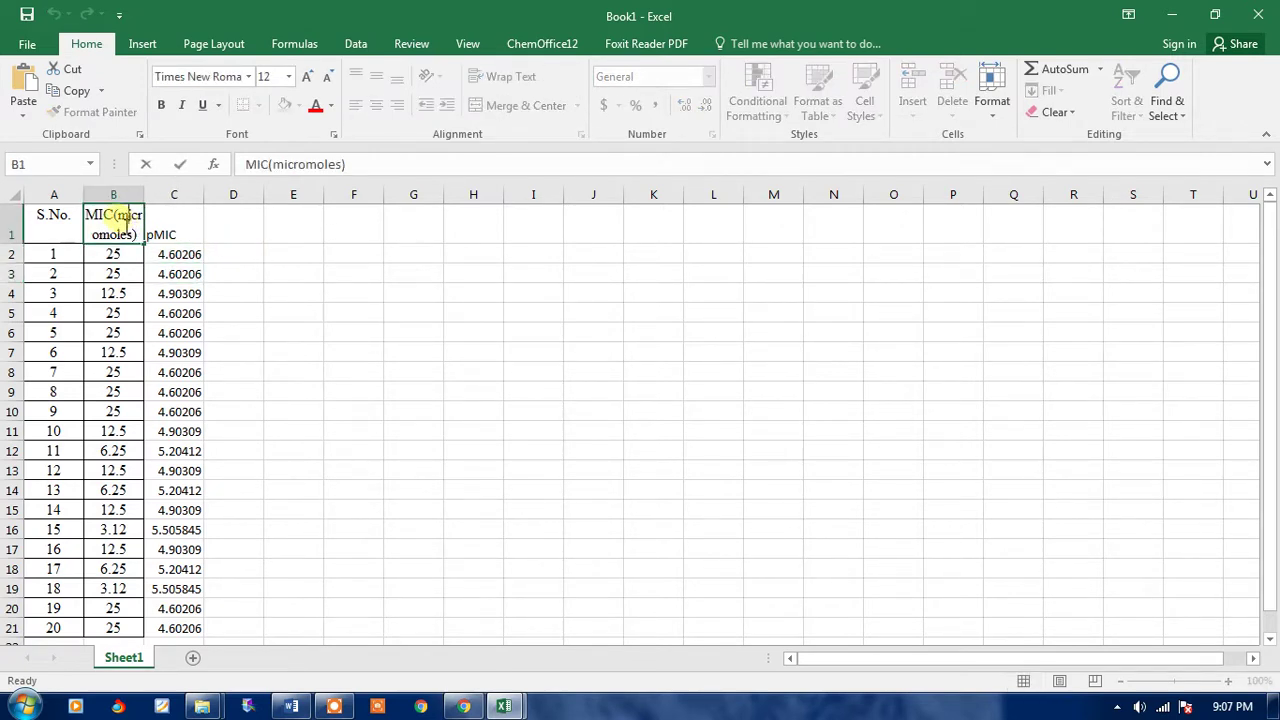
double_click(130, 227)
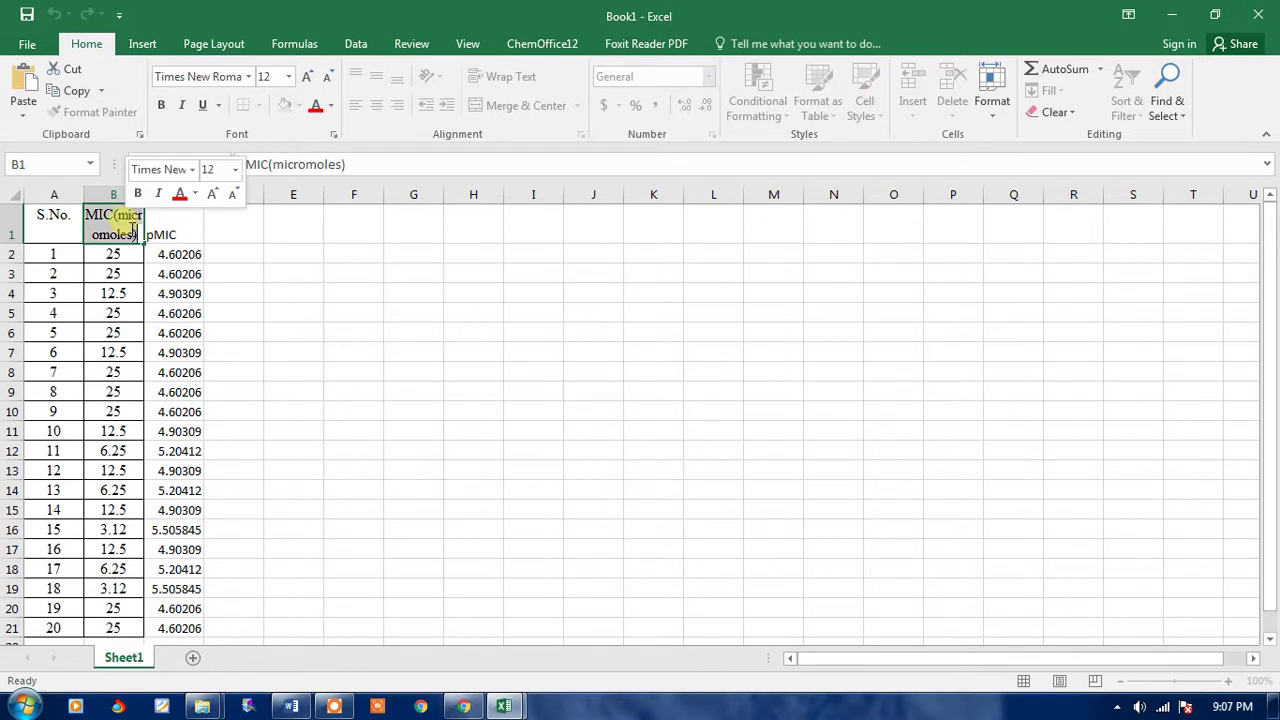
drag(131, 227, 107, 241)
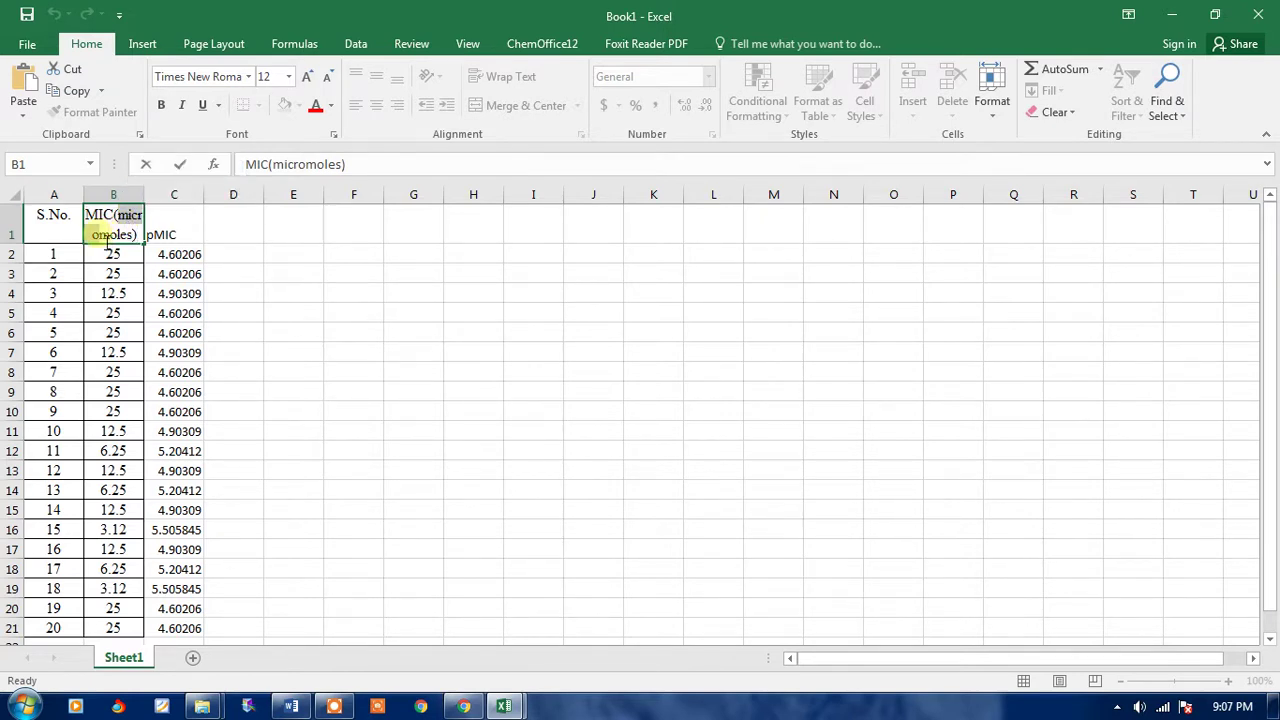
text(nao)
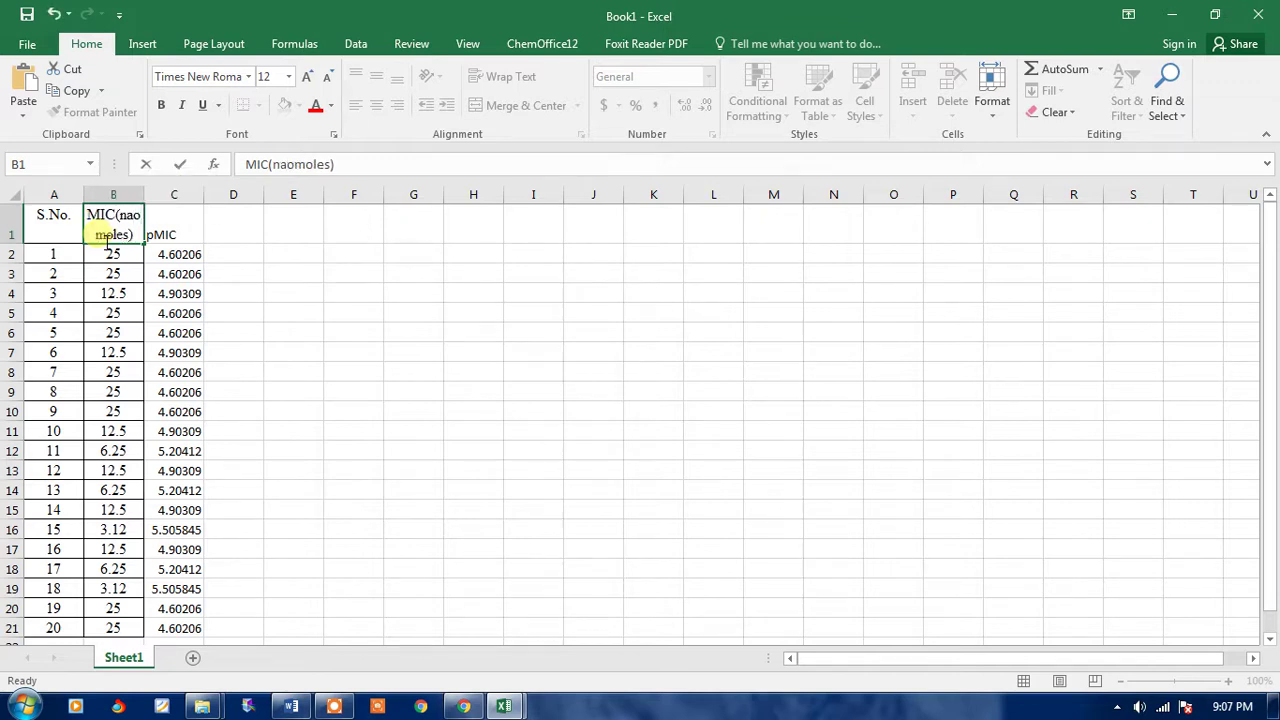
key(BackSpace)
text(no)
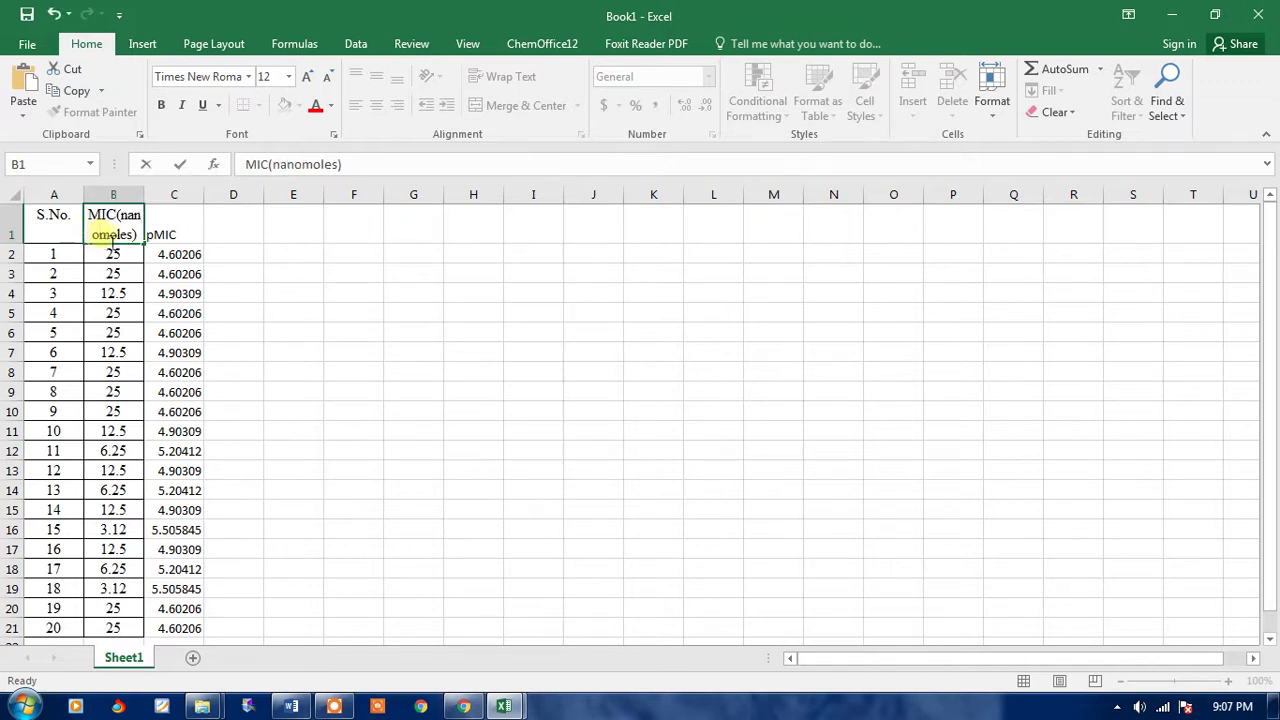
click(168, 253)
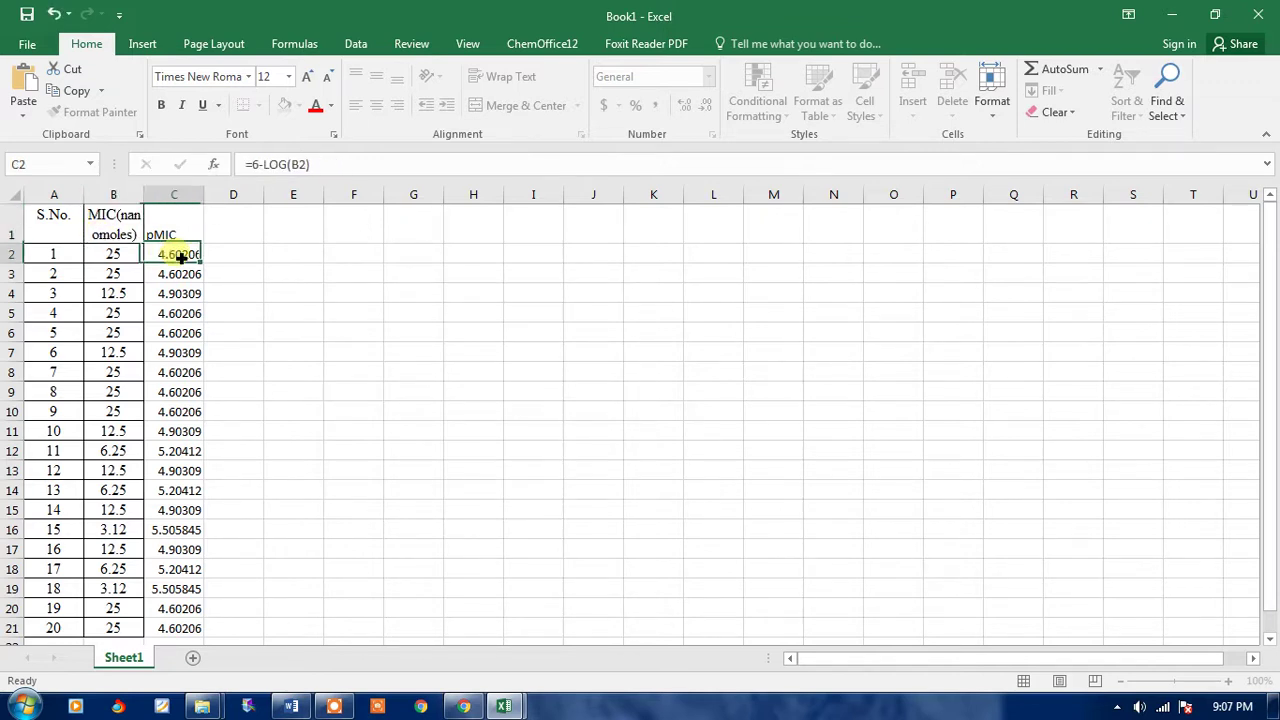
Change C2 to =9-LOG(B2) and fill it down to C21, giving 7.60206 onward.
click(263, 168)
key(BackSpace)
key(BackSpace)
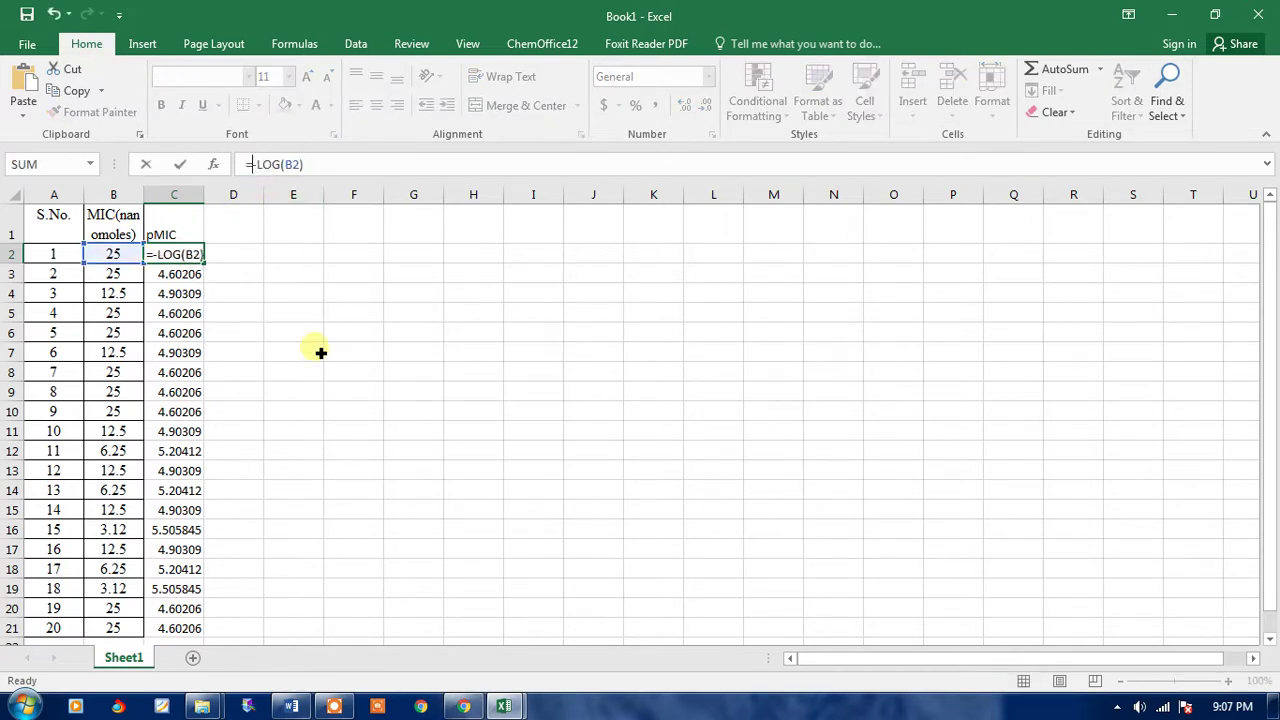
text(9-)
key(Return)
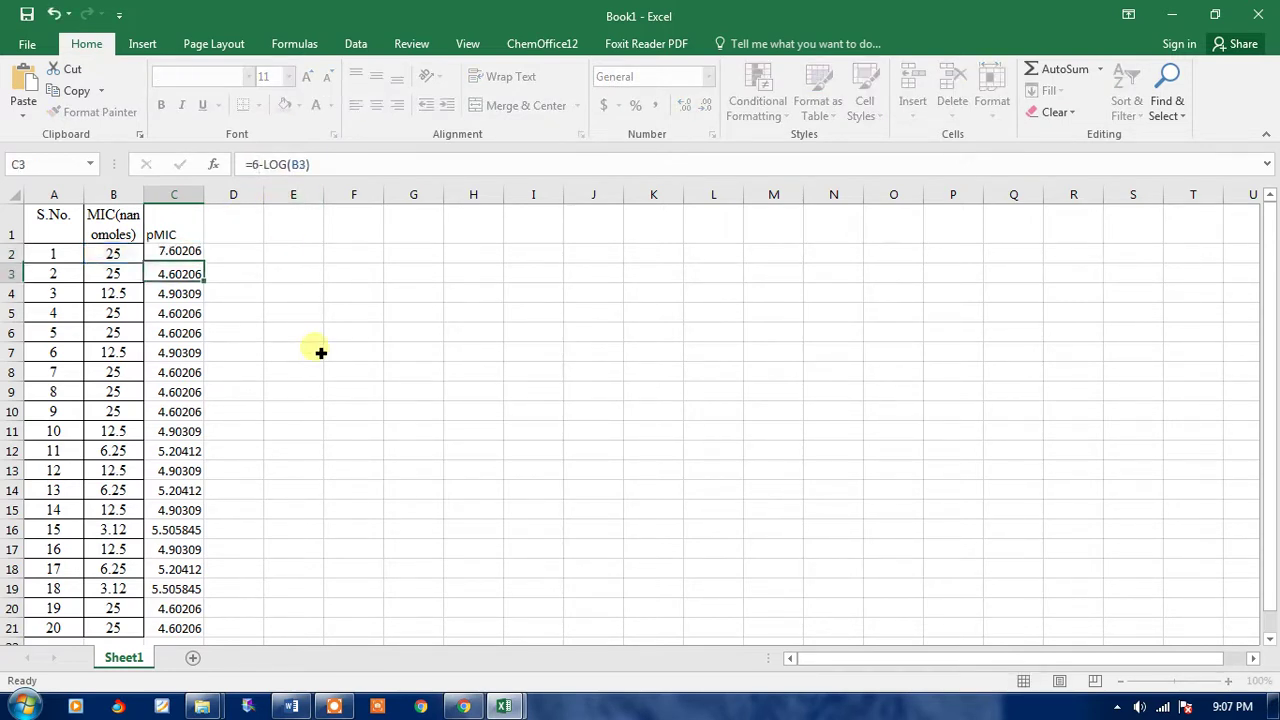
click(198, 254)
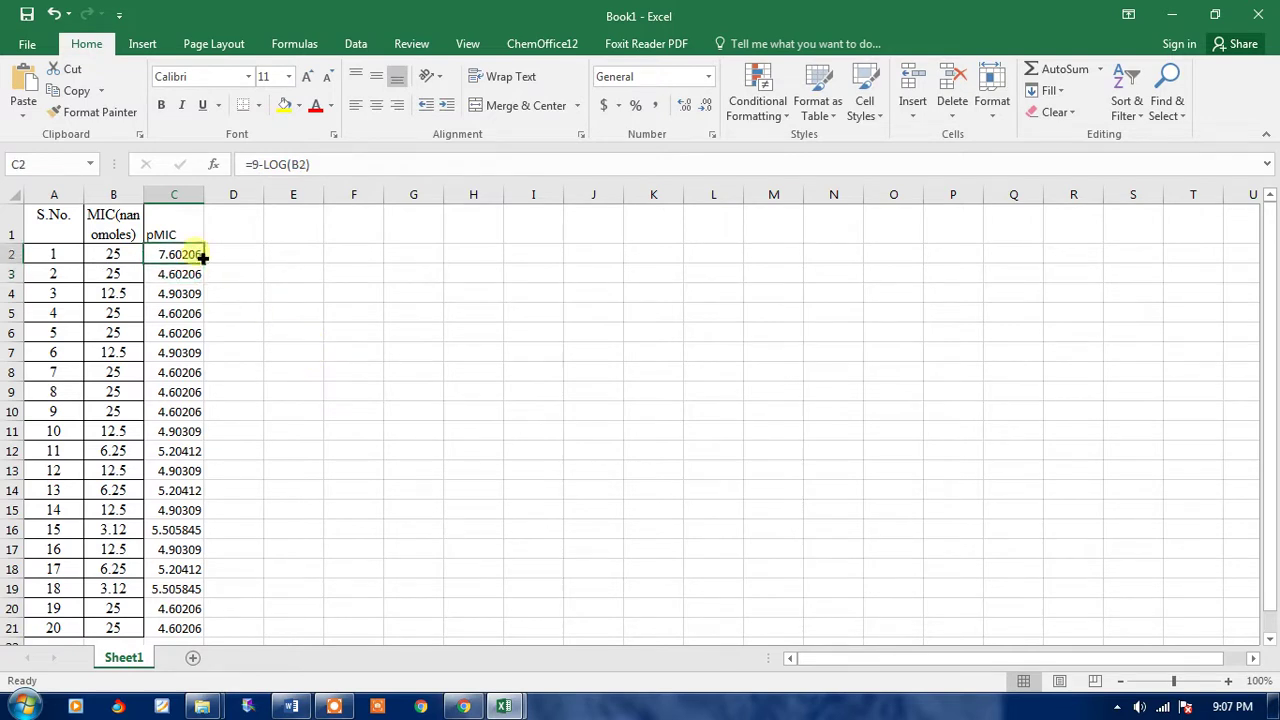
drag(213, 279, 218, 632)
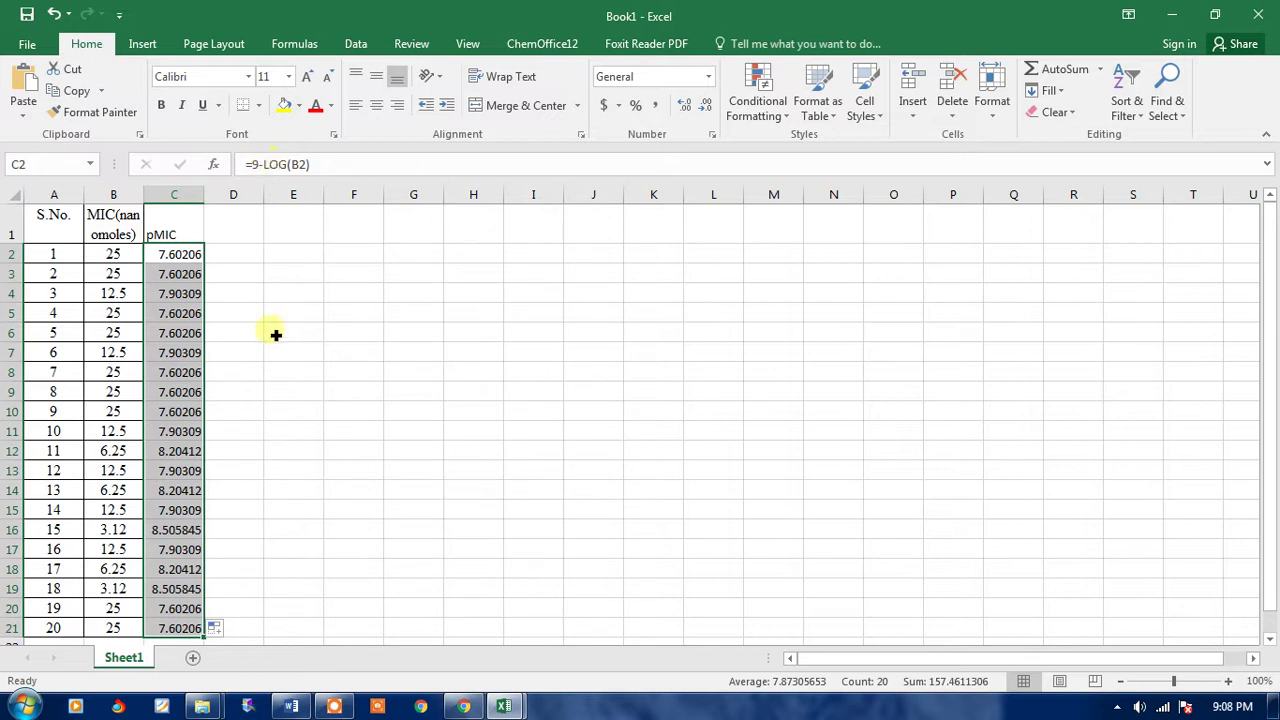
Undo the change, restoring =6-LOG(B2) results from 4.60206 to 5.505845.
key(ctrl+z)
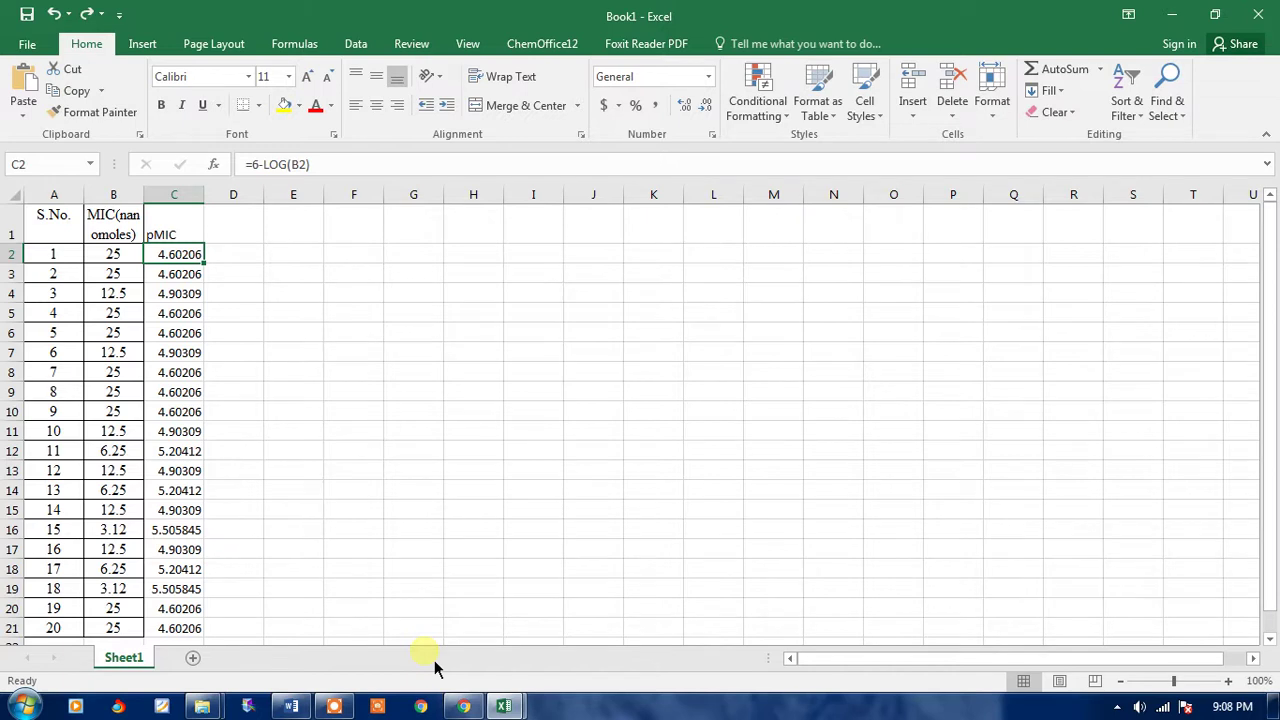
click(334, 706)
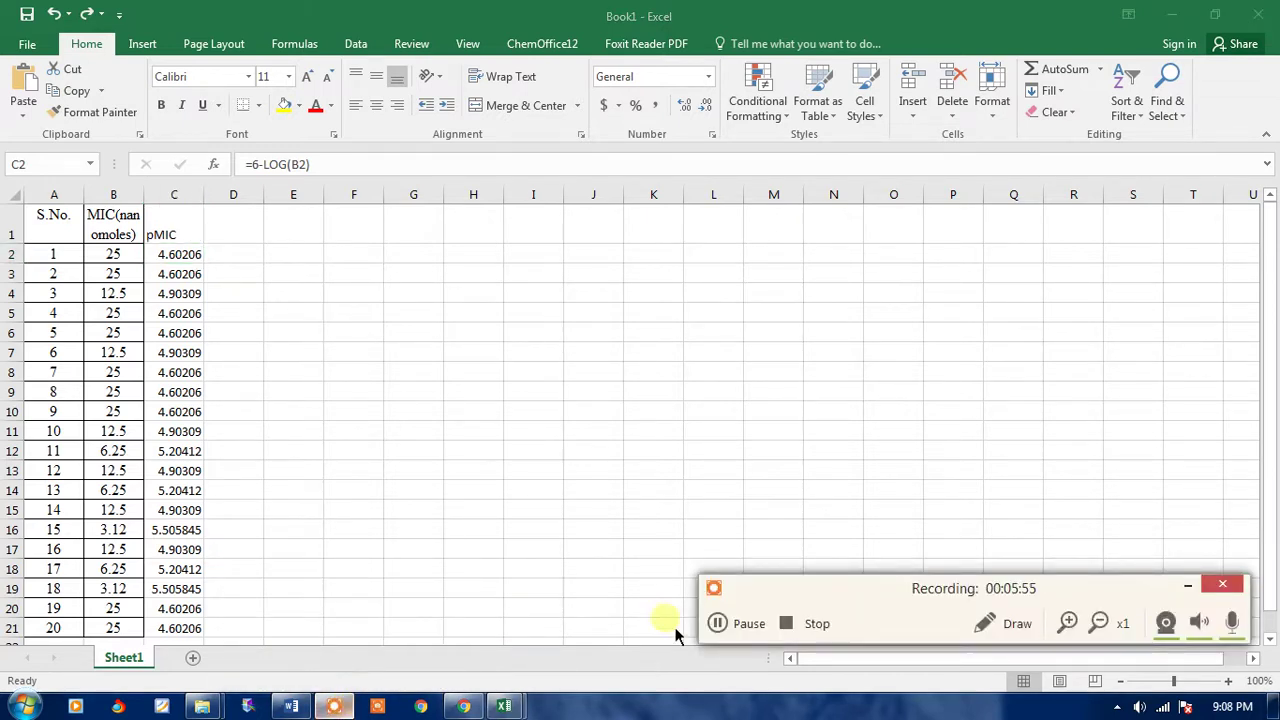